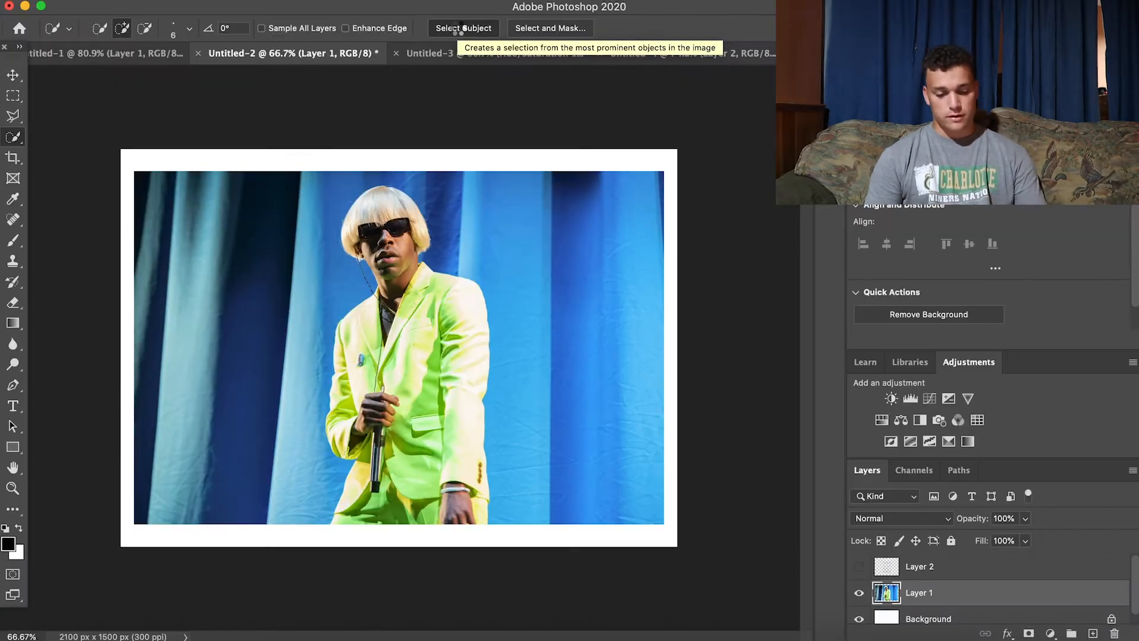
Select the performer in Layer 1 with Select Subject and copy him to a new layer
{"action": "left_click", "coordinate": [417, 34]}
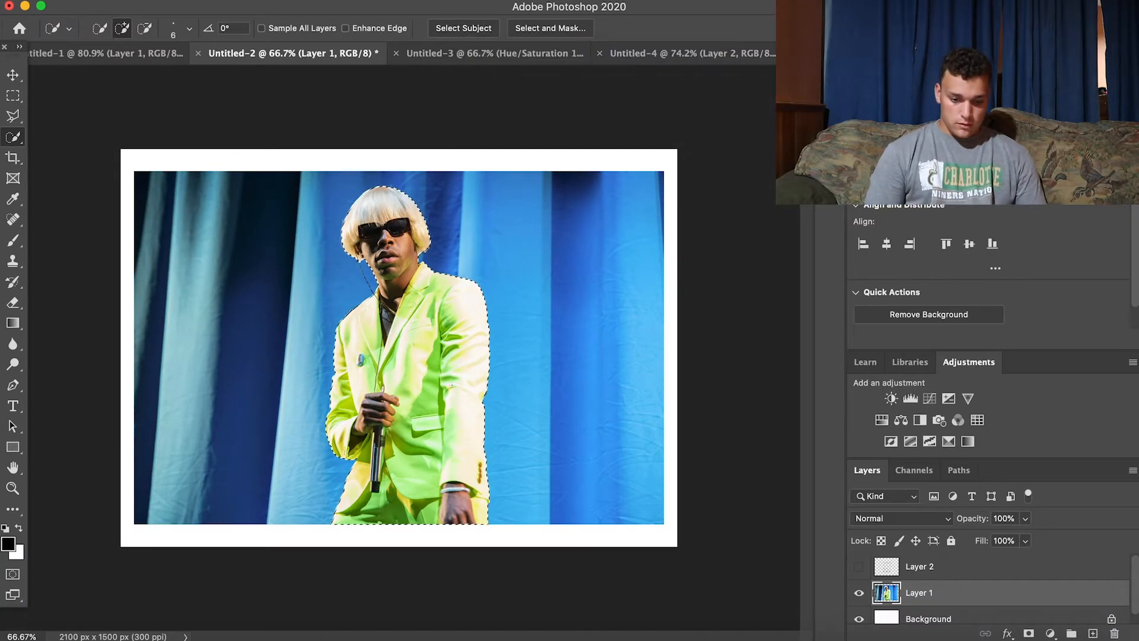
{"action": "key", "text": "super+j"}
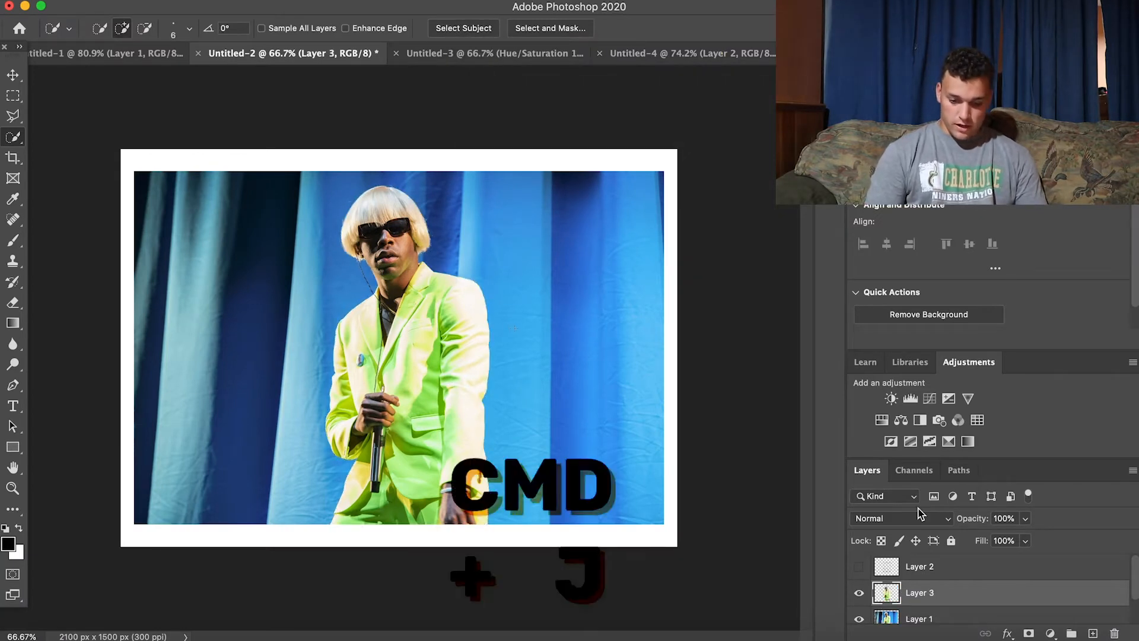
Inspect the cutout by toggling Layer 1's visibility, and show the star pattern on Layer 2
{"action": "left_click", "coordinate": [860, 619]}
{"action": "left_click", "coordinate": [859, 619]}
{"action": "left_click", "coordinate": [859, 619]}
{"action": "left_click", "coordinate": [859, 619]}
{"action": "left_click", "coordinate": [859, 620]}
{"action": "left_click", "coordinate": [859, 619]}
{"action": "left_click", "coordinate": [859, 619]}
{"action": "left_click", "coordinate": [859, 620]}
{"action": "left_click", "coordinate": [859, 567]}
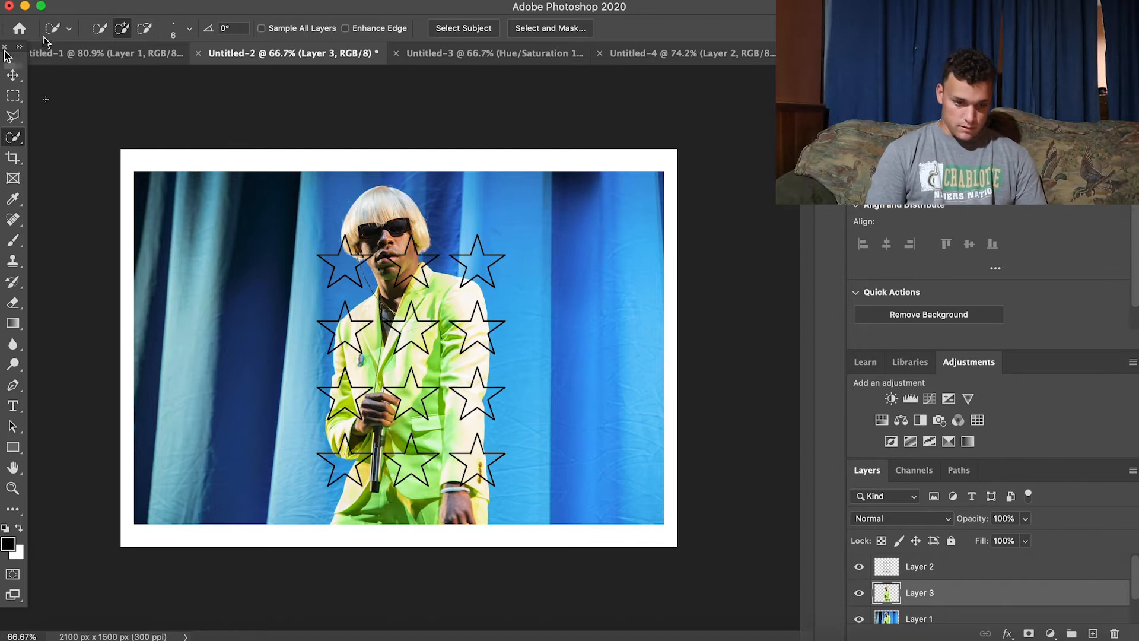
{"action": "left_click", "coordinate": [12, 74]}
{"action": "left_click_drag", "start_coordinate": [520, 198], "coordinate": [510, 148]}
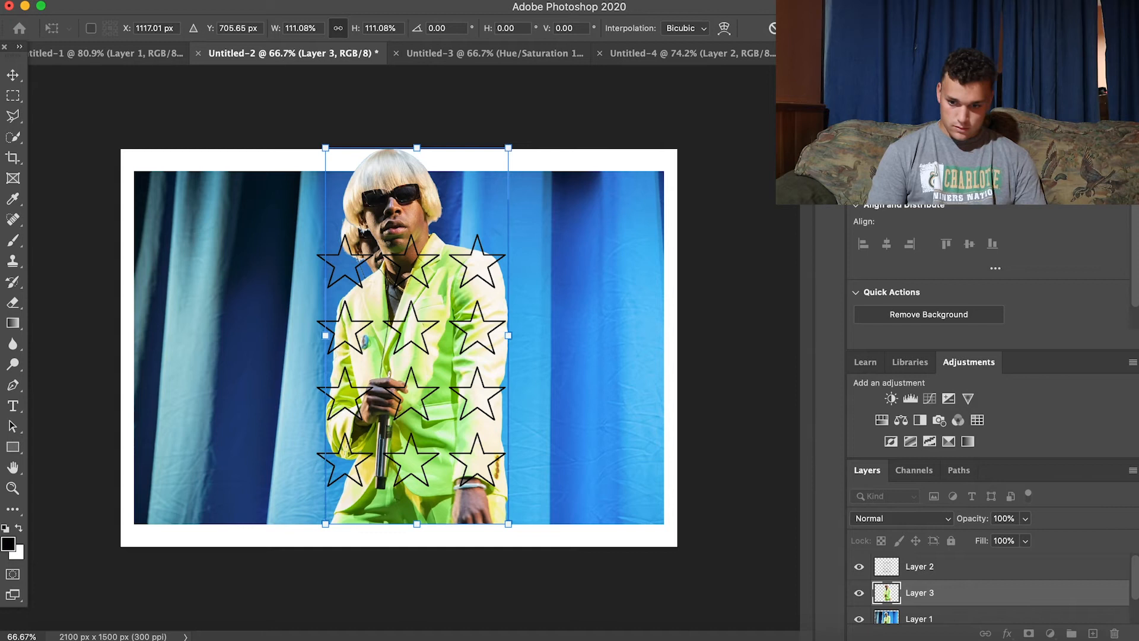
{"action": "left_click", "coordinate": [772, 28]}
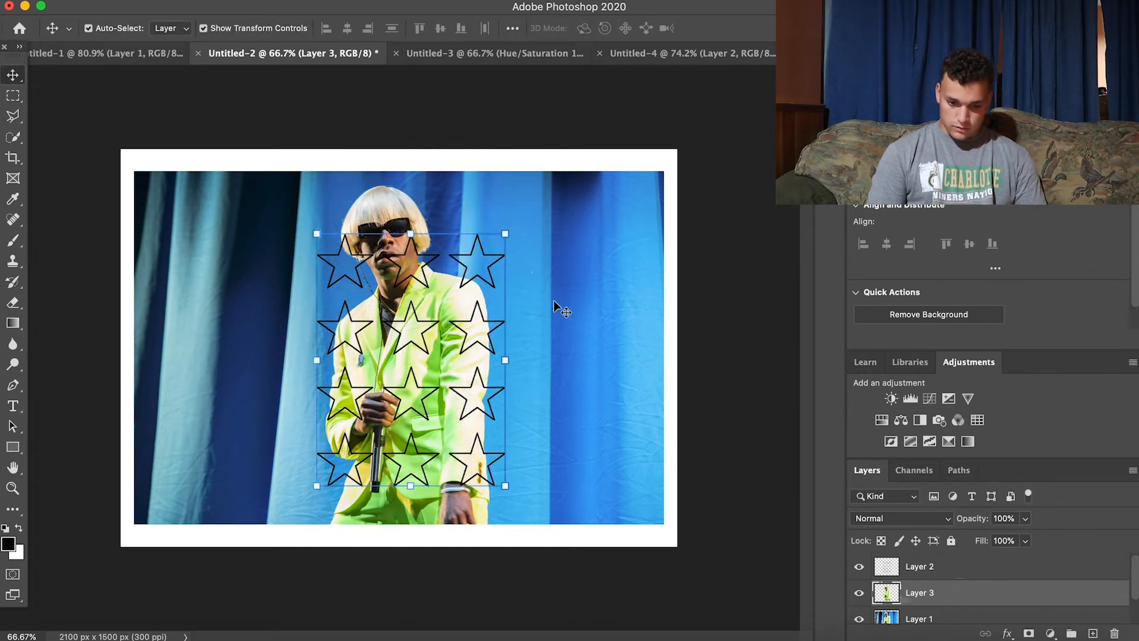
Enlarge the star pattern and recentre it around the performer, and bring the cutout layer above the star layer
{"action": "left_click_drag", "start_coordinate": [505, 234], "coordinate": [559, 162]}
{"action": "left_click_drag", "start_coordinate": [503, 255], "coordinate": [471, 284]}
{"action": "left_click_drag", "start_coordinate": [952, 592], "coordinate": [952, 563]}
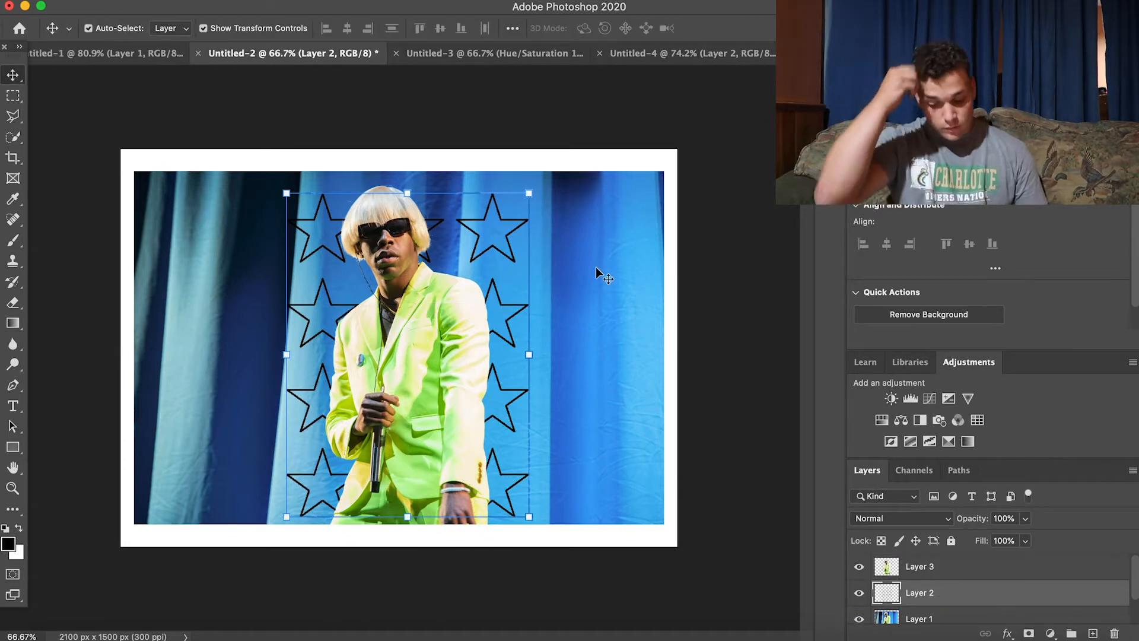
Delete the star pattern layer and the performer's cutout layer
{"action": "key", "text": "Delete"}
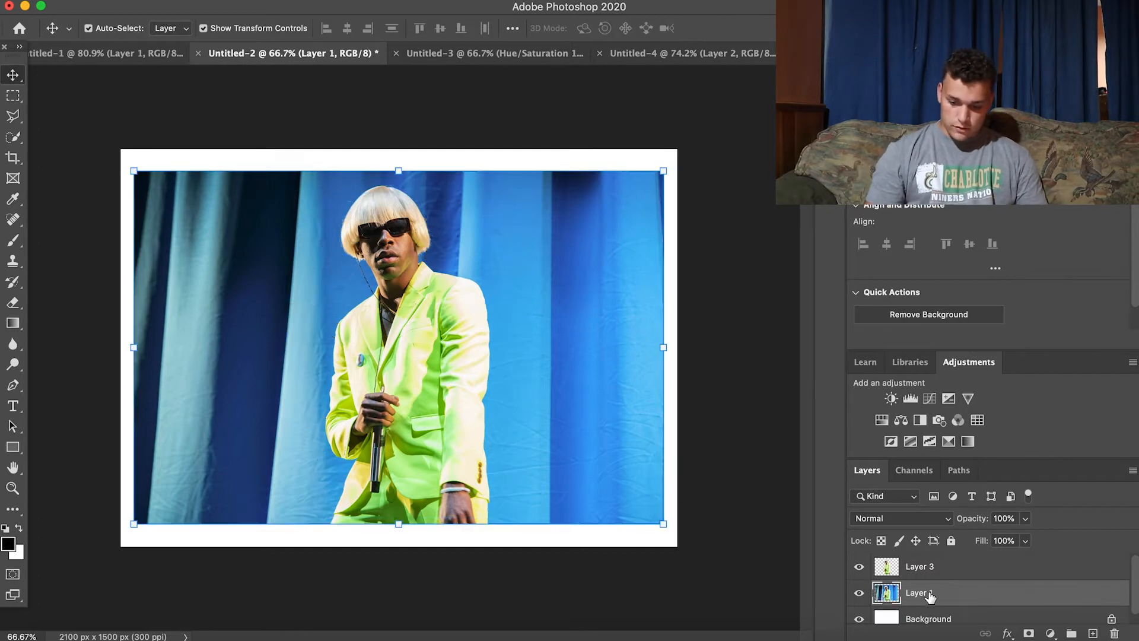
{"action": "left_click", "coordinate": [940, 570]}
{"action": "key", "text": "Delete"}
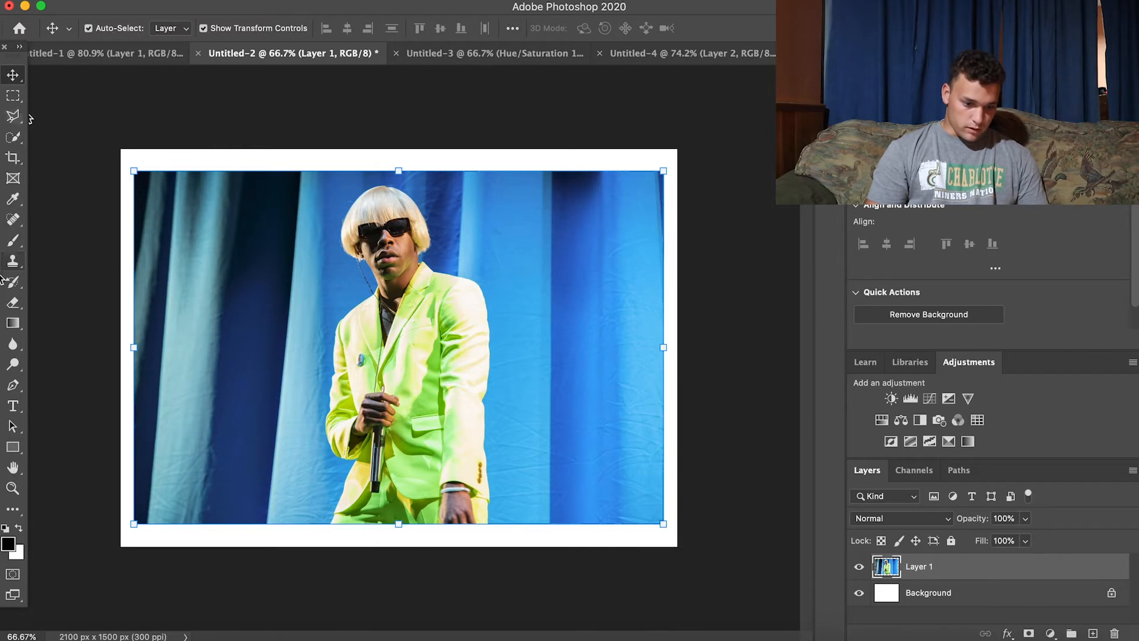
Trace a Pen path from the top of the performer's hair past the neck and over the shoulder to the upper arm on the image's right
{"action": "left_click", "coordinate": [13, 384]}
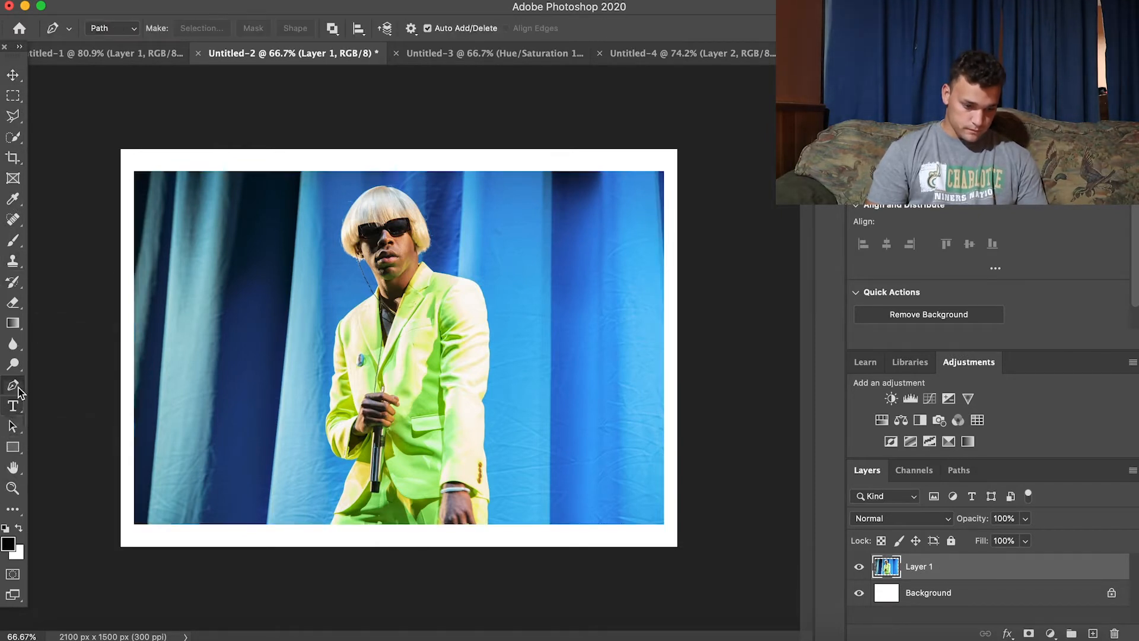
{"action": "left_click", "coordinate": [411, 197]}
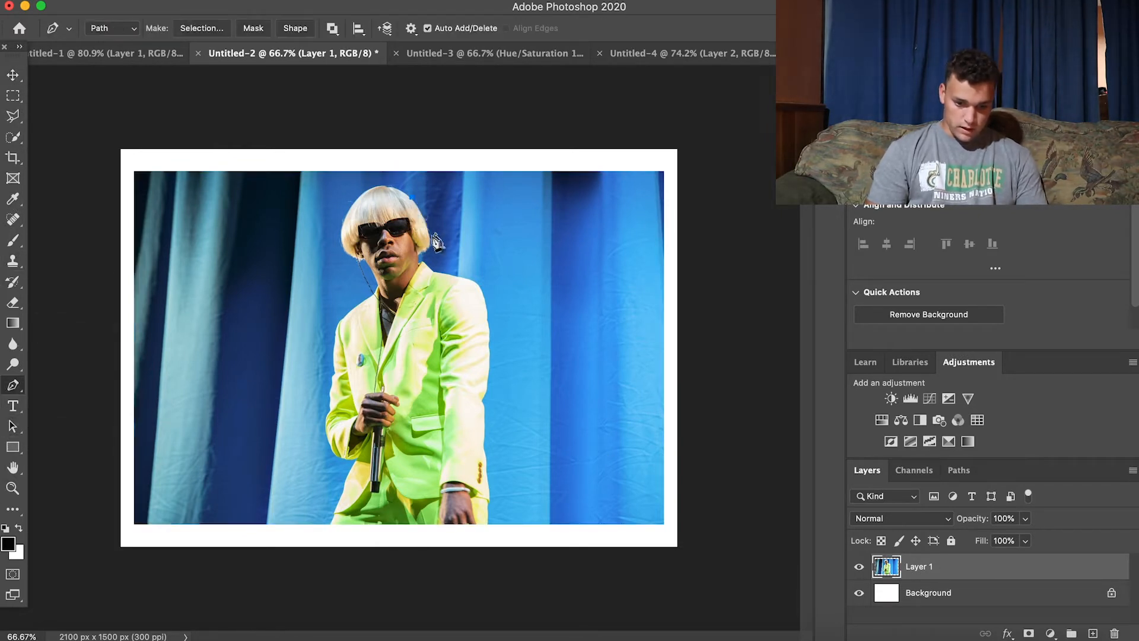
{"action": "left_click_drag", "start_coordinate": [429, 231], "coordinate": [422, 253]}
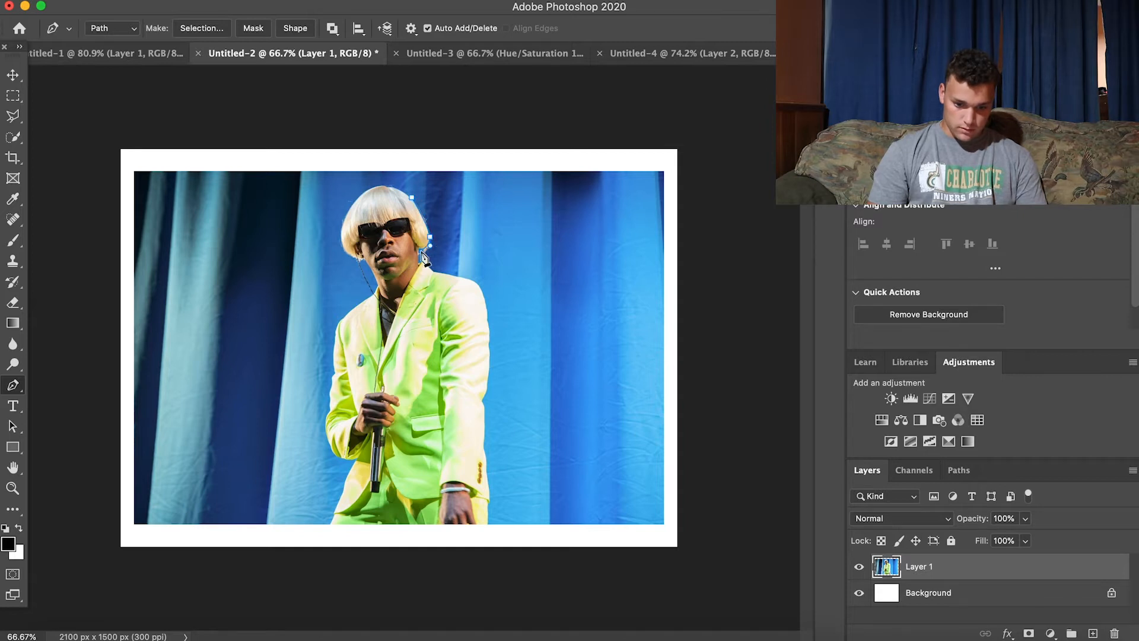
{"action": "left_click", "coordinate": [461, 271]}
{"action": "left_click", "coordinate": [471, 275]}
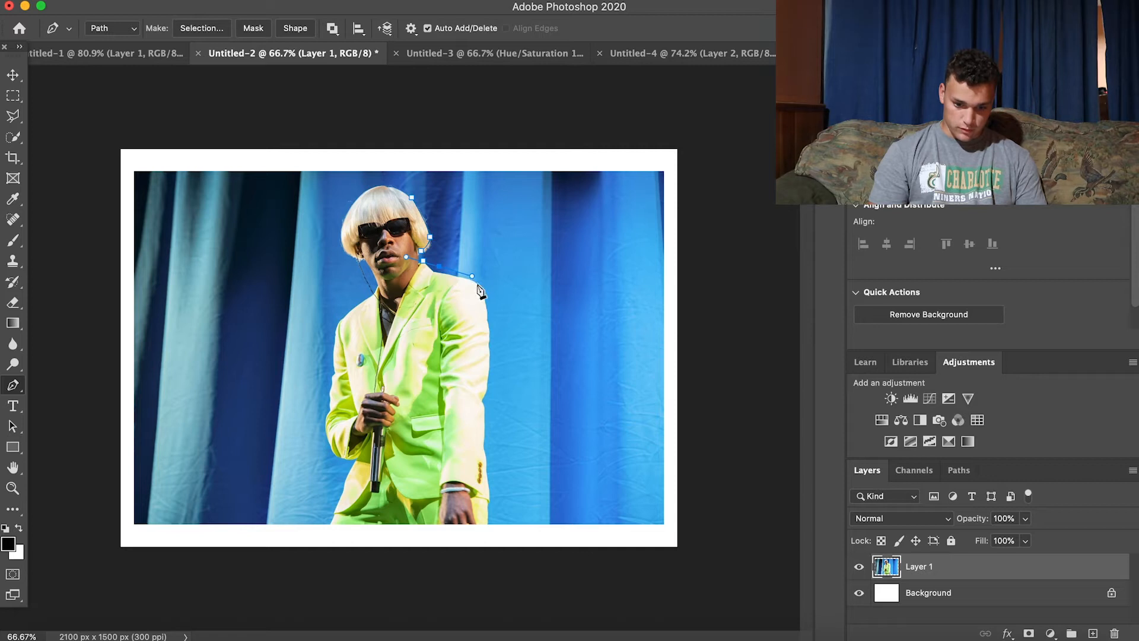
{"action": "left_click_drag", "start_coordinate": [487, 313], "coordinate": [487, 327]}
{"action": "left_click_drag", "start_coordinate": [488, 367], "coordinate": [487, 375]}
Continue the Pen path across the chest and up the opposite arm, shoulder and hair to the crown of the head
{"action": "left_click_drag", "start_coordinate": [332, 381], "coordinate": [335, 329]}
{"action": "left_click_drag", "start_coordinate": [343, 312], "coordinate": [352, 307]}
{"action": "left_click", "coordinate": [369, 290]}
{"action": "left_click", "coordinate": [350, 258]}
{"action": "left_click", "coordinate": [342, 234]}
{"action": "left_click", "coordinate": [356, 194]}
{"action": "left_click", "coordinate": [377, 180]}
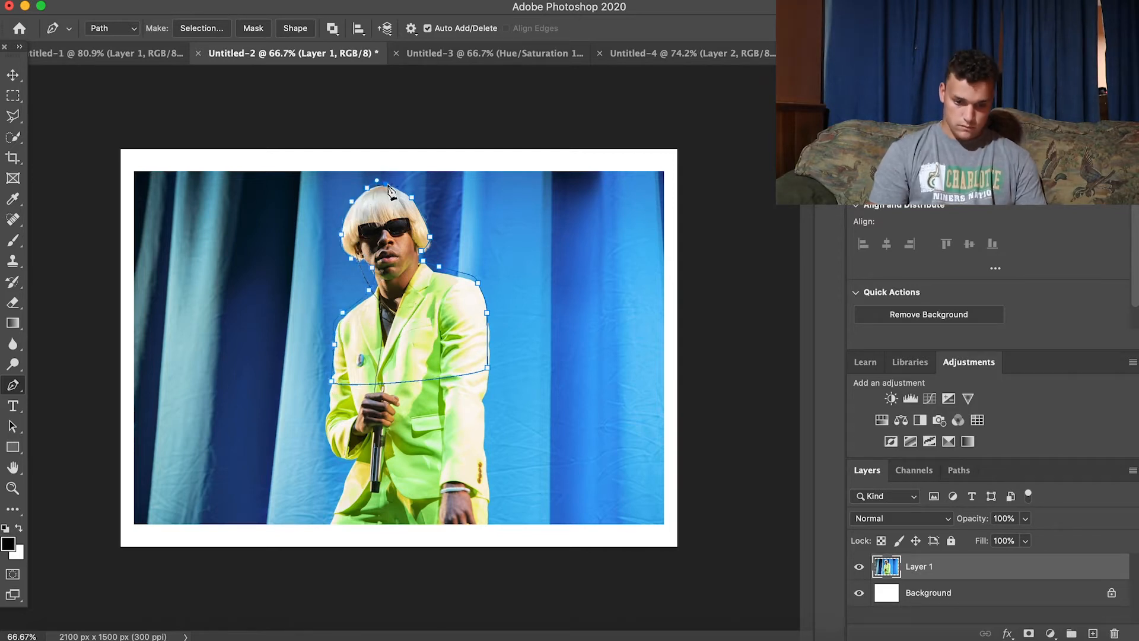
Convert the closed path around the head and upper body to a selection and copy it to a new layer
{"action": "right_click", "coordinate": [389, 198]}
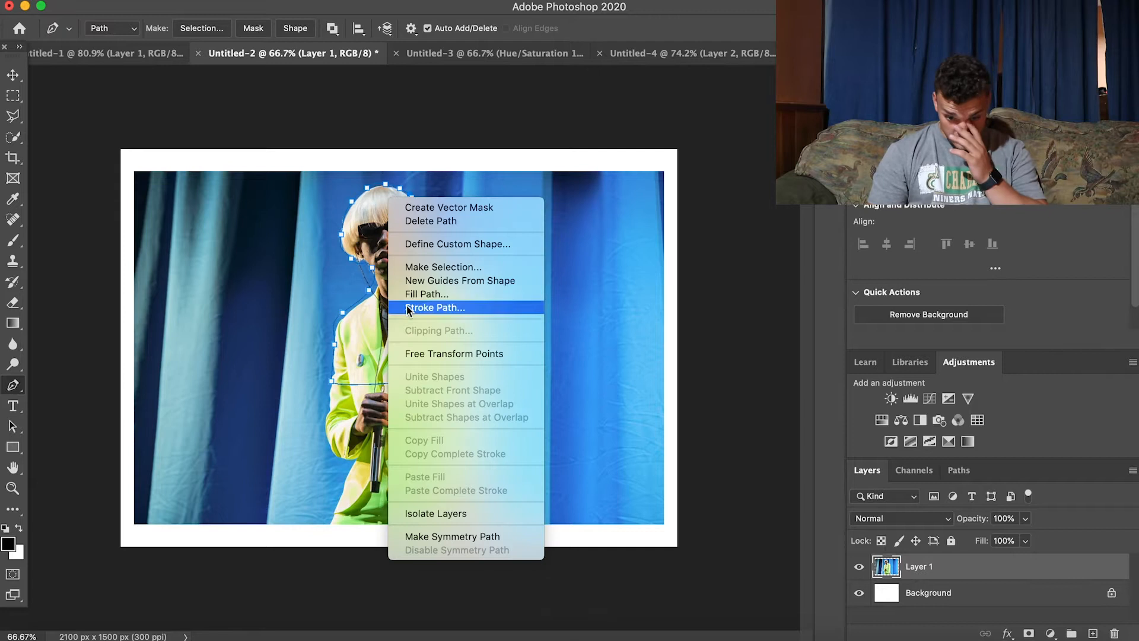
{"action": "left_click", "coordinate": [374, 256]}
{"action": "right_click", "coordinate": [380, 239]}
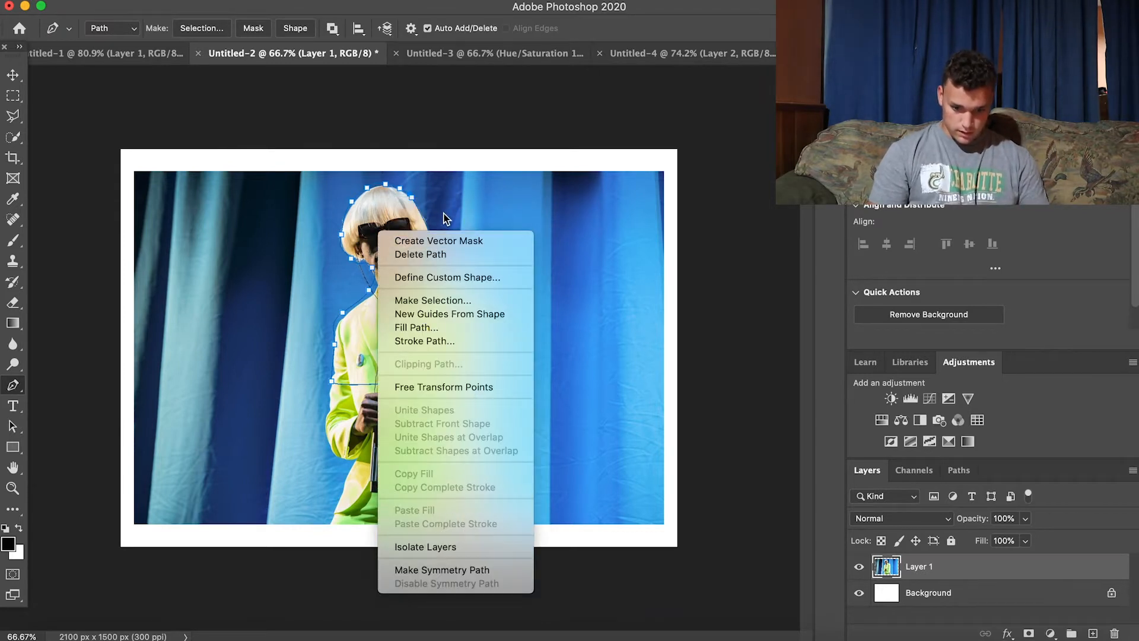
{"action": "left_click", "coordinate": [436, 300]}
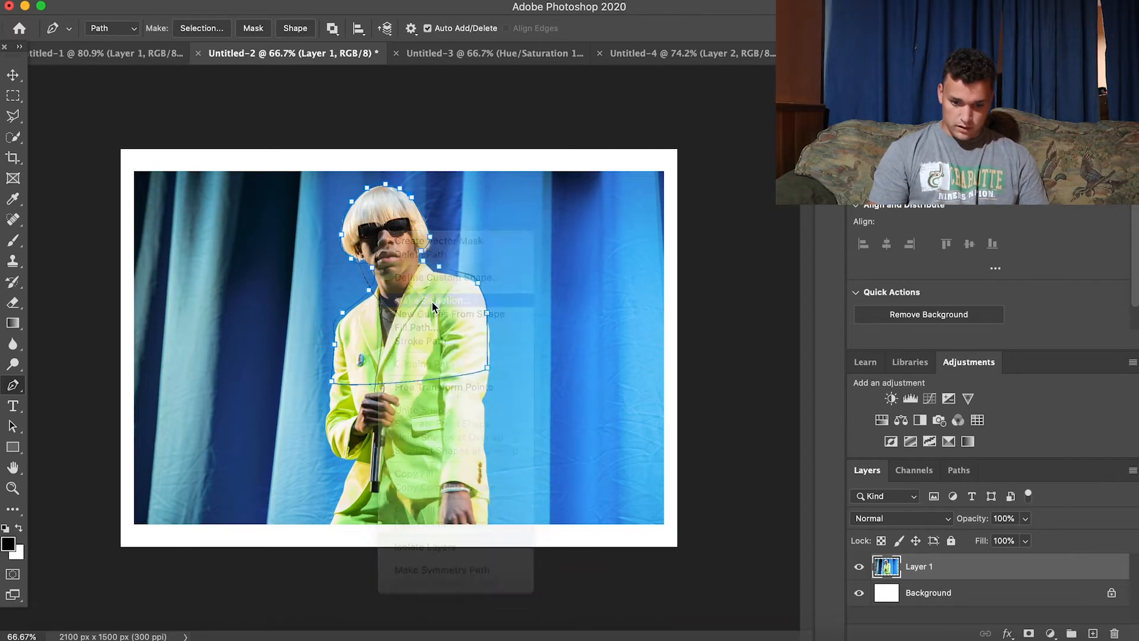
{"action": "key", "text": "Return"}
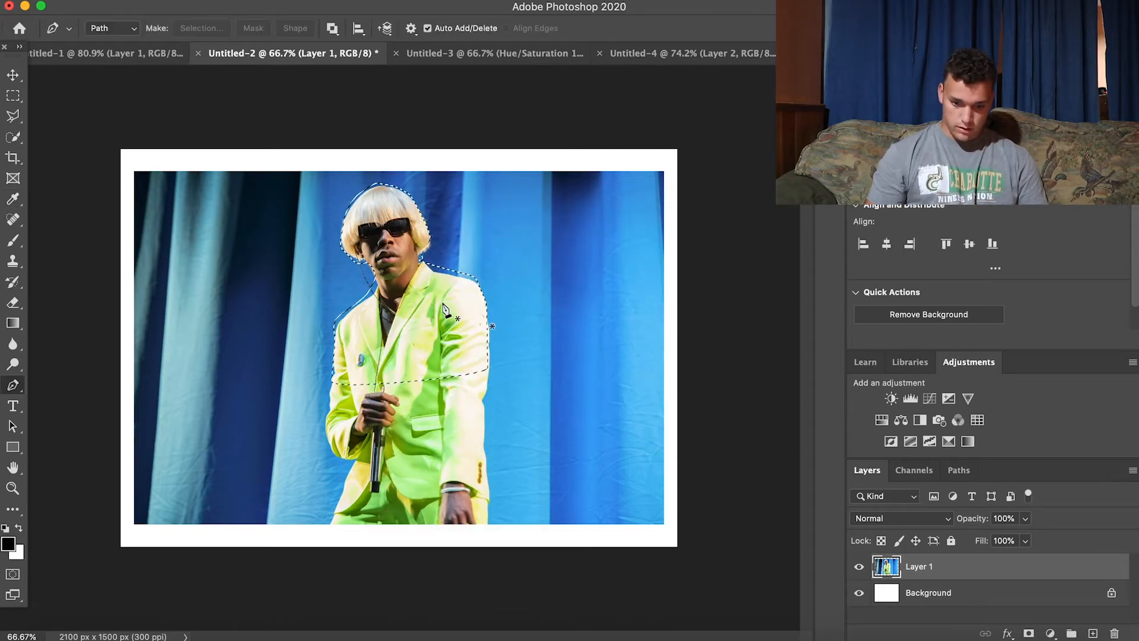
{"action": "key", "text": "super+j"}
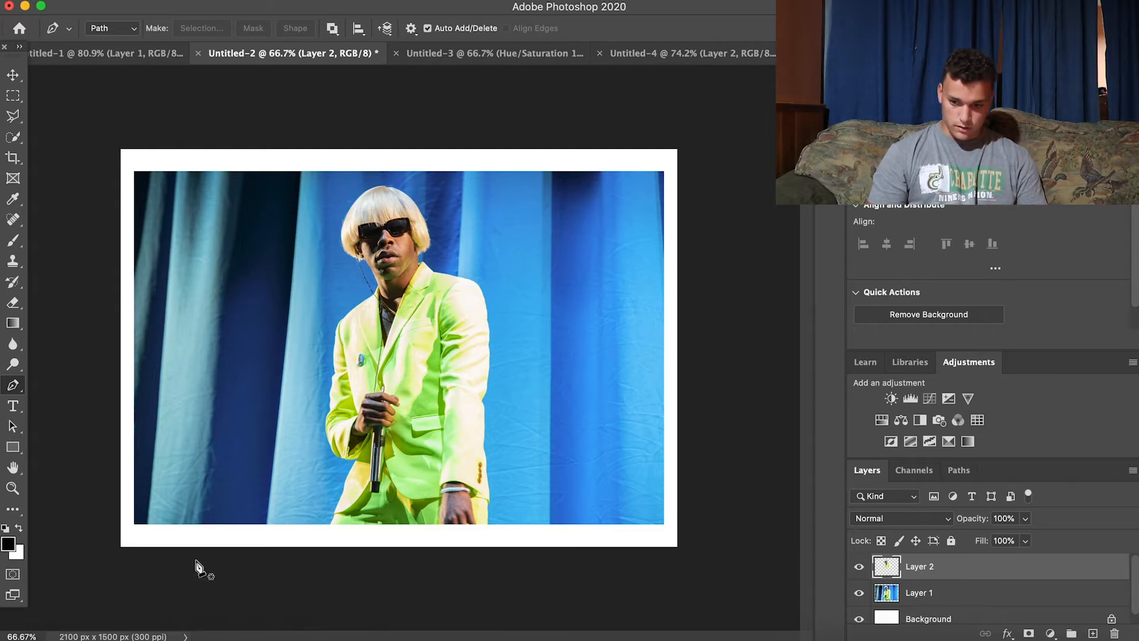
Add the text "tyler the creator" in black Impact over the curtain beside the performer
{"action": "left_click", "coordinate": [13, 407]}
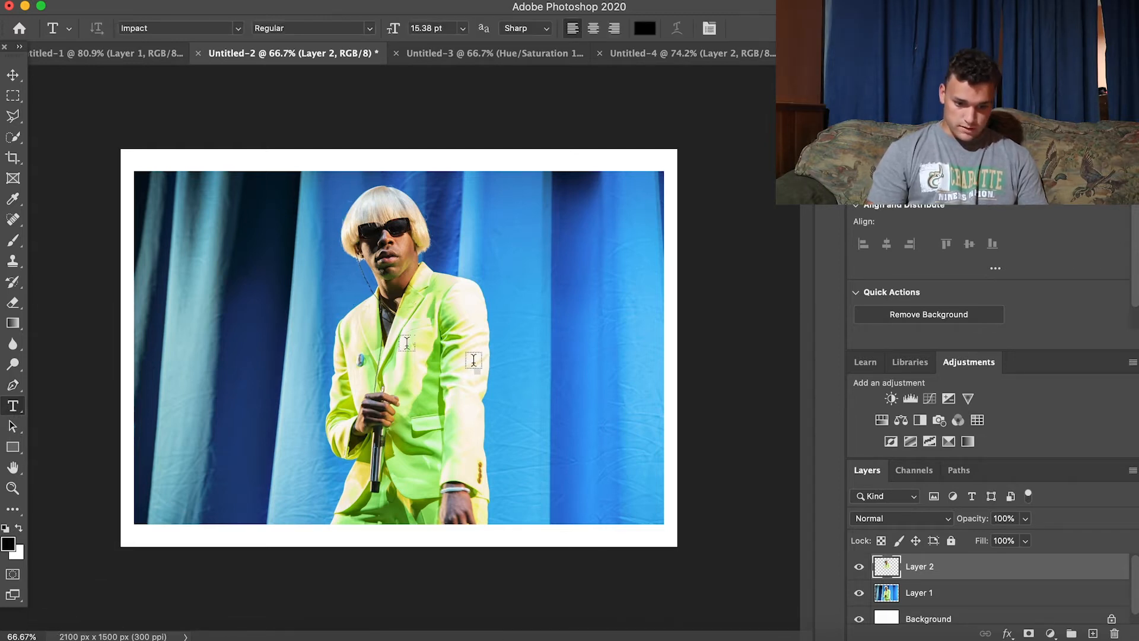
{"action": "left_click", "coordinate": [248, 333]}
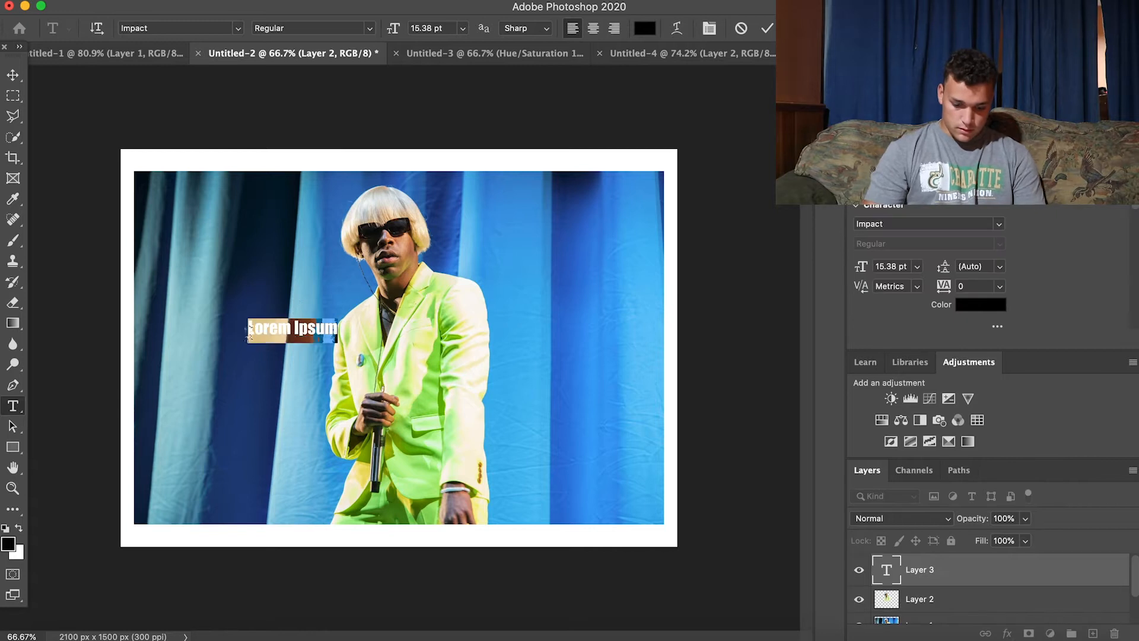
{"action": "type", "text": "Under the"}
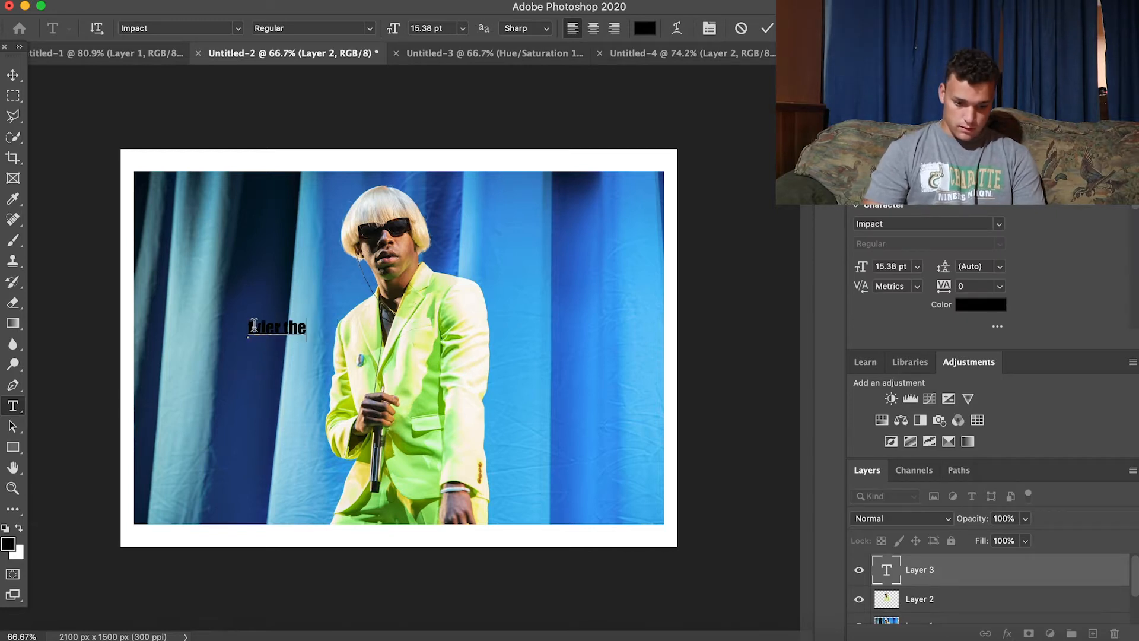
{"action": "type", "text": " creator"}
Scale the text to about 258%, rotate it about -17°, and place it across the performer's torso
{"action": "left_click", "coordinate": [12, 75]}
{"action": "left_click_drag", "start_coordinate": [360, 320], "coordinate": [528, 246]}
{"action": "left_click_drag", "start_coordinate": [398, 302], "coordinate": [415, 313]}
{"action": "left_click_drag", "start_coordinate": [253, 359], "coordinate": [278, 397]}
{"action": "left_click_drag", "start_coordinate": [347, 329], "coordinate": [349, 392]}
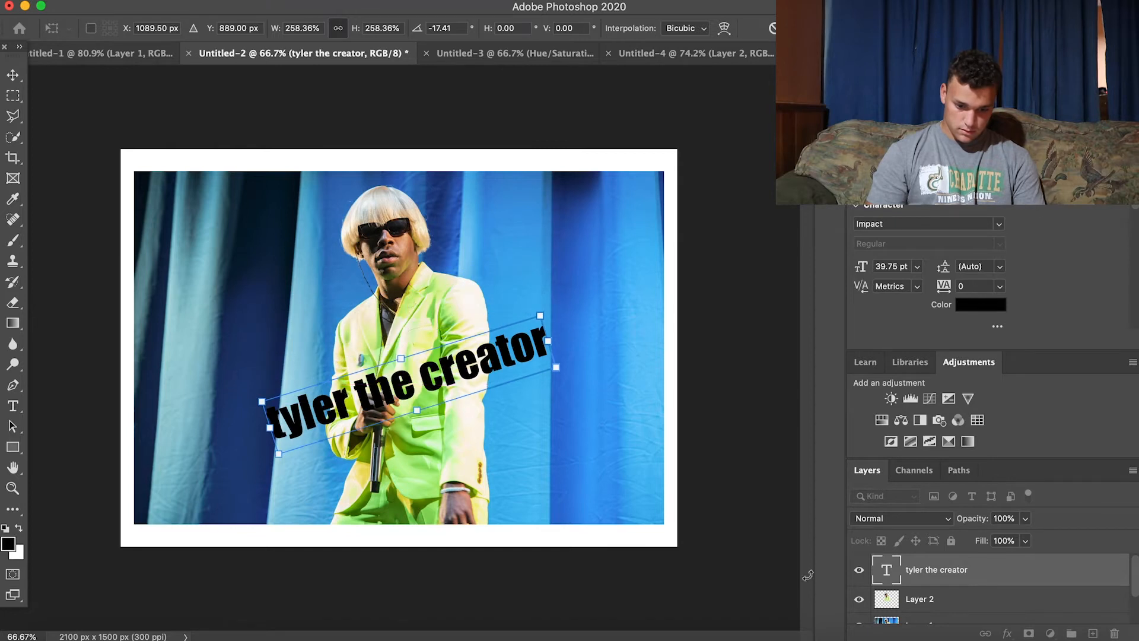
{"action": "key", "text": "Return"}
Move the text layer beneath the cutout layer, and scale the text to about 125%, rotating and repositioning it behind the performer
{"action": "left_click_drag", "start_coordinate": [938, 570], "coordinate": [938, 612]}
{"action": "left_click_drag", "start_coordinate": [373, 401], "coordinate": [401, 377]}
{"action": "left_click_drag", "start_coordinate": [582, 284], "coordinate": [660, 256]}
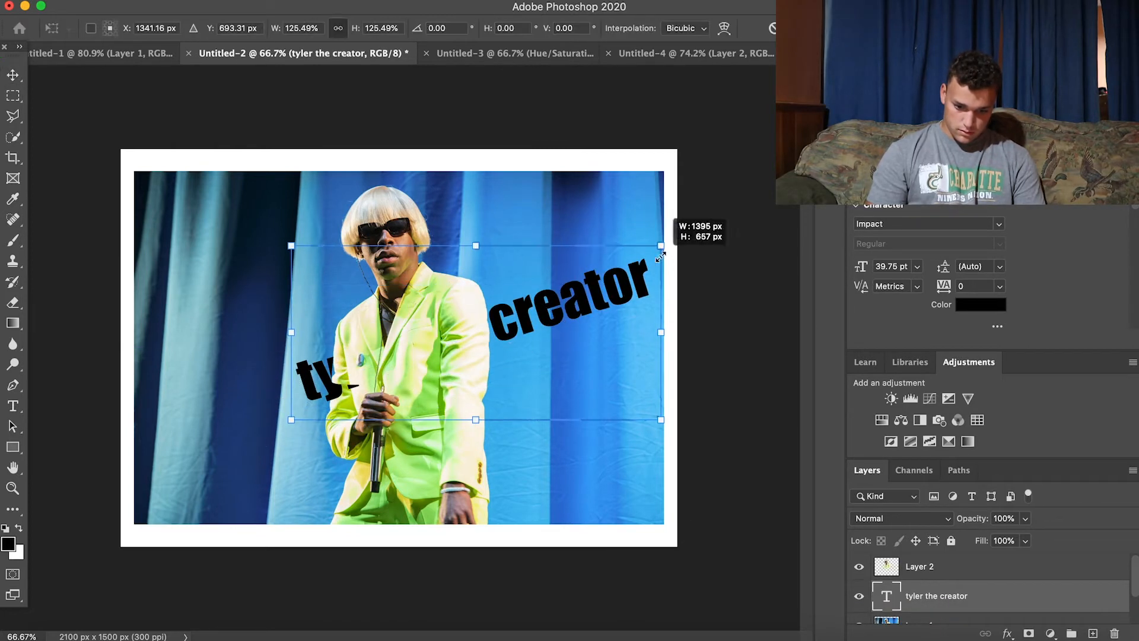
{"action": "left_click_drag", "start_coordinate": [505, 352], "coordinate": [478, 377]}
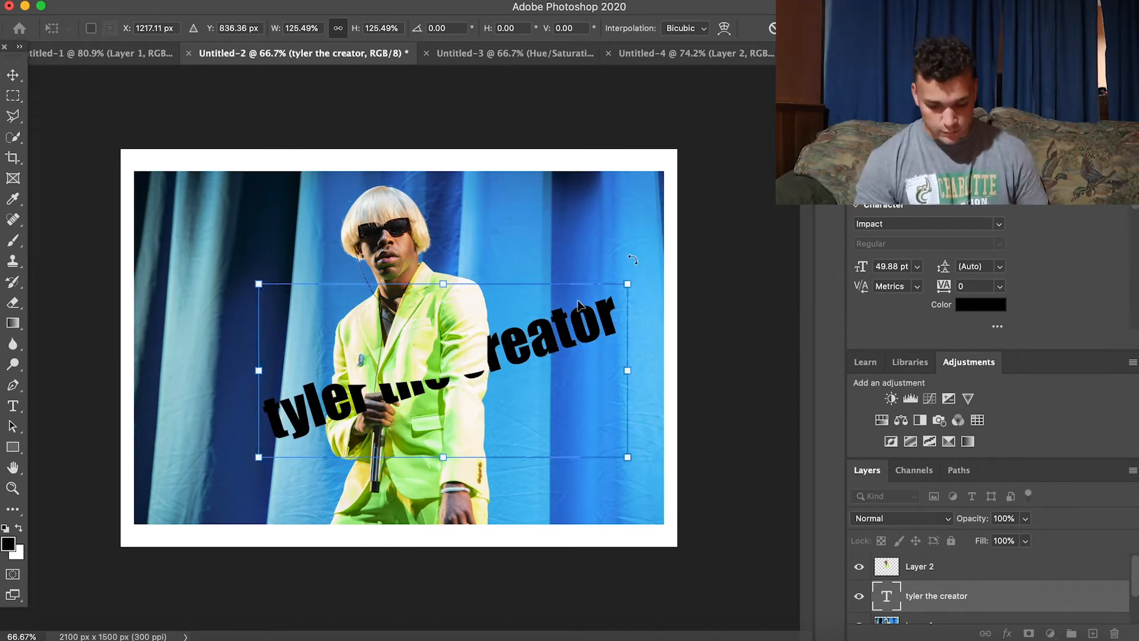
{"action": "left_click_drag", "start_coordinate": [629, 269], "coordinate": [590, 389]}
{"action": "mouse_move", "coordinate": [517, 394]}
{"action": "left_mouse_down"}
{"action": "mouse_move", "coordinate": [513, 430]}
{"action": "mouse_move", "coordinate": [514, 412]}
{"action": "left_mouse_up"}
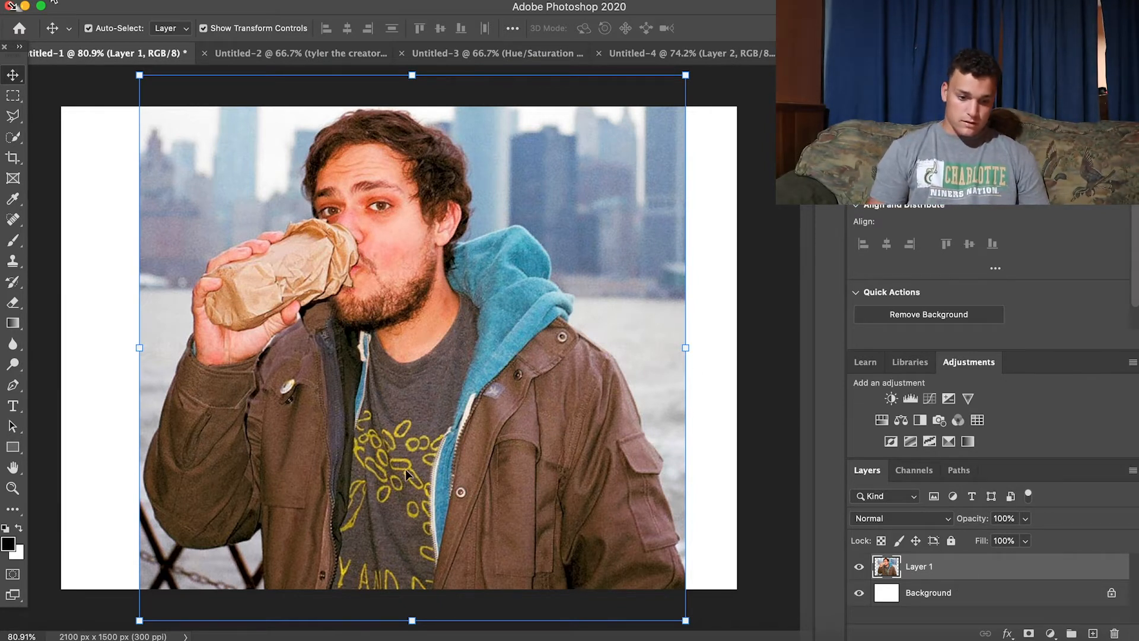
Desaturate the photo of the man drinking on Layer 1 of the Untitled-1 document
{"action": "left_click", "coordinate": [191, 1]}
{"action": "mouse_move", "coordinate": [219, 36]}
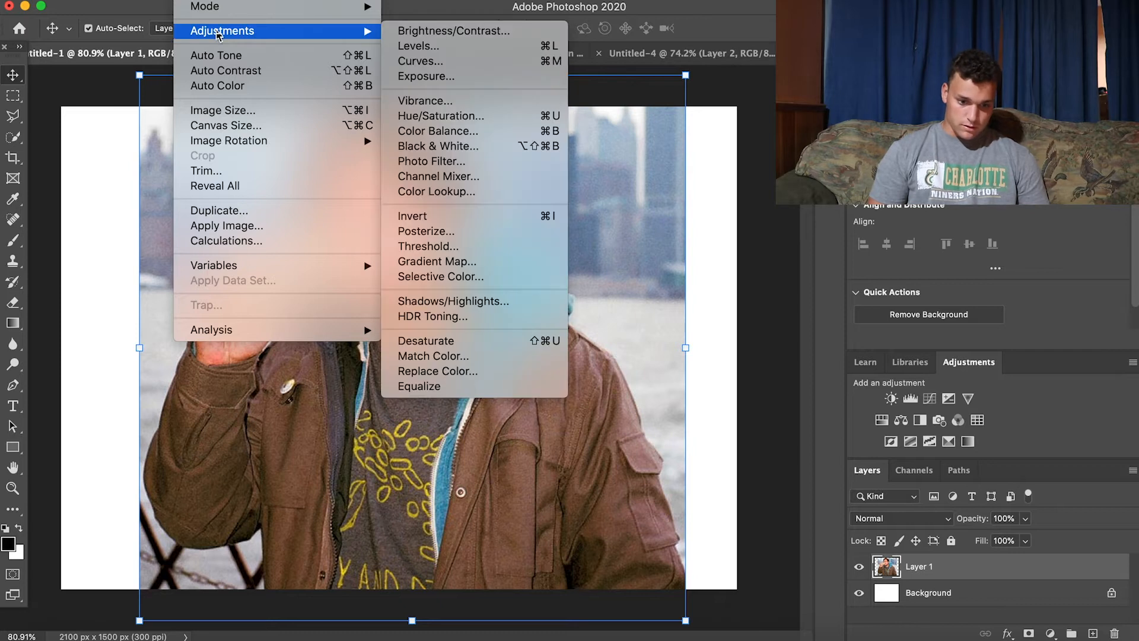
{"action": "left_click", "coordinate": [457, 341]}
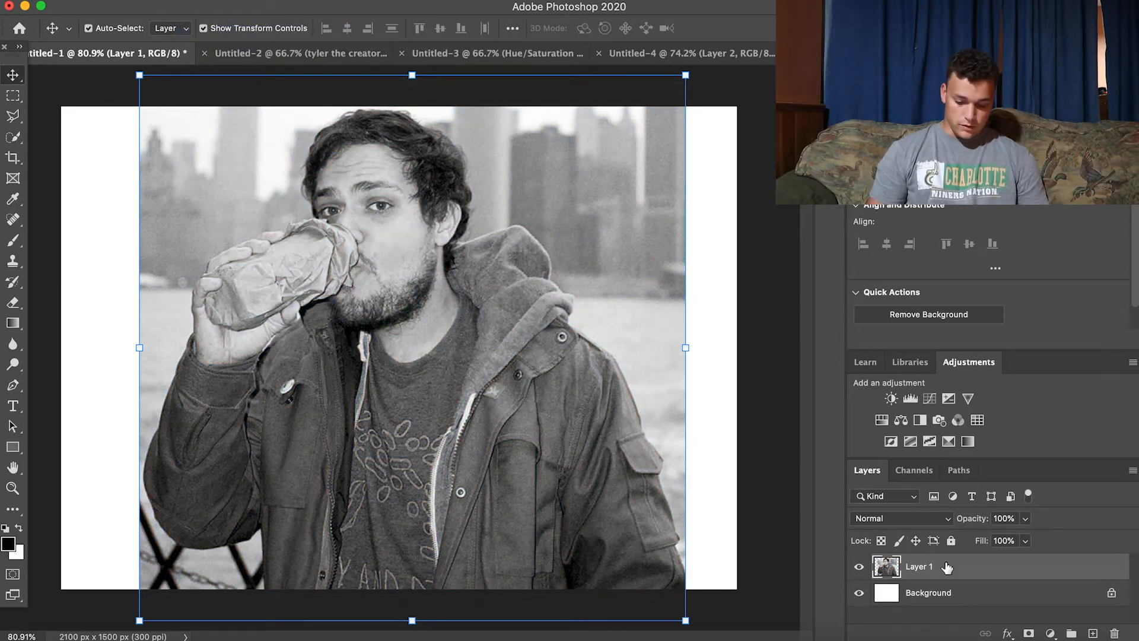
Duplicate the desaturated Layer 1 and turn off the red channel for the copy in its Blending Options
{"action": "left_click_drag", "start_coordinate": [947, 567], "coordinate": [1093, 636]}
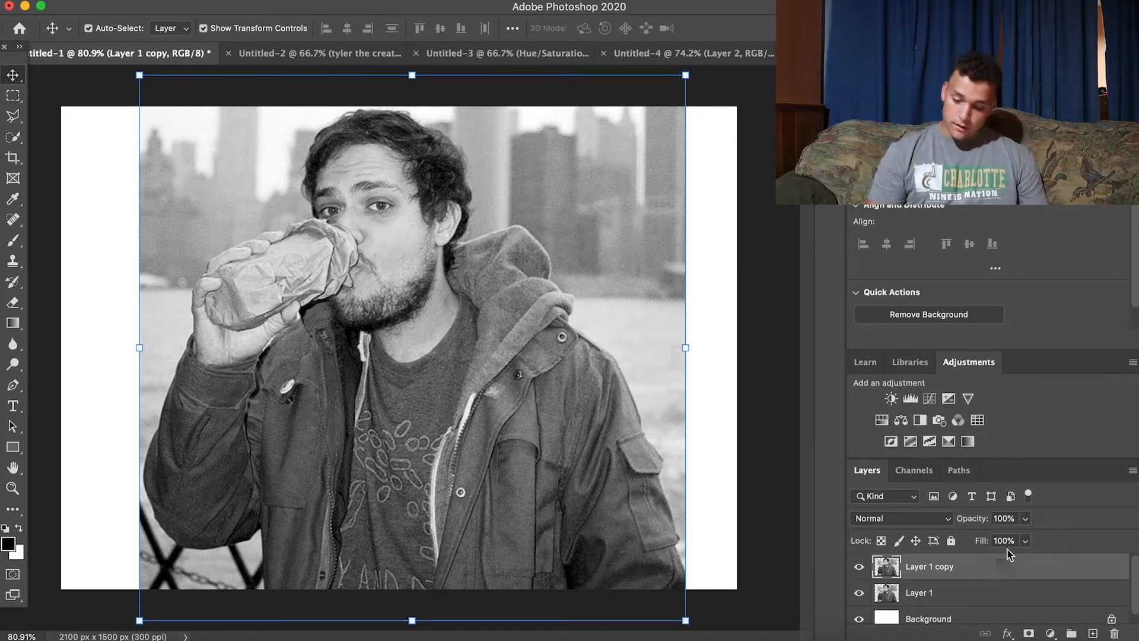
{"action": "double_click", "coordinate": [1051, 571]}
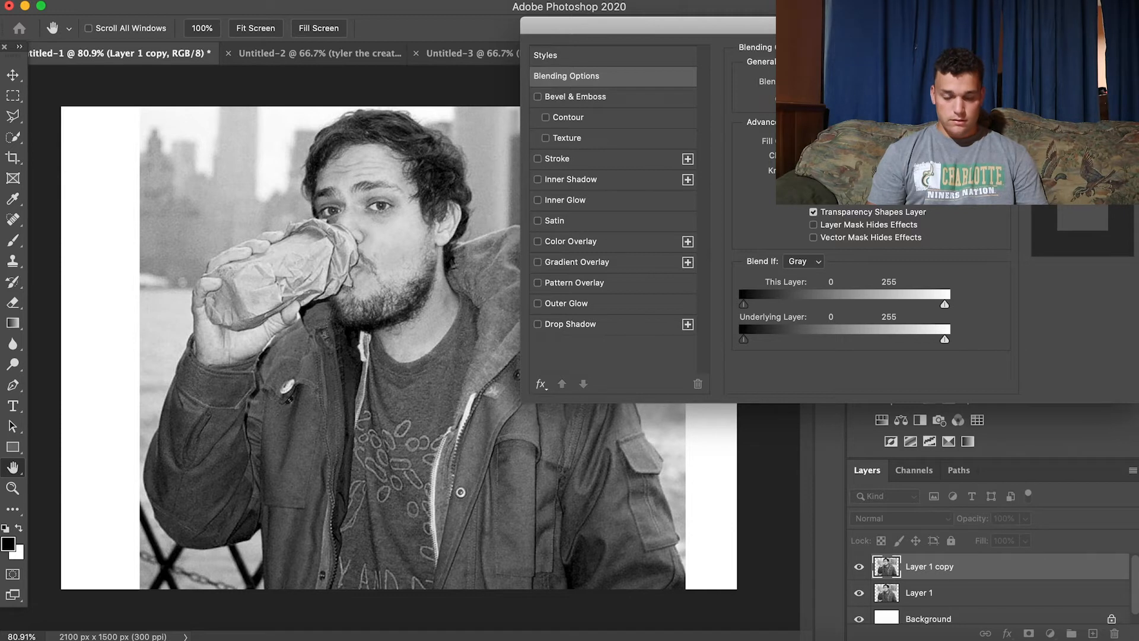
{"action": "left_click", "coordinate": [1083, 55]}
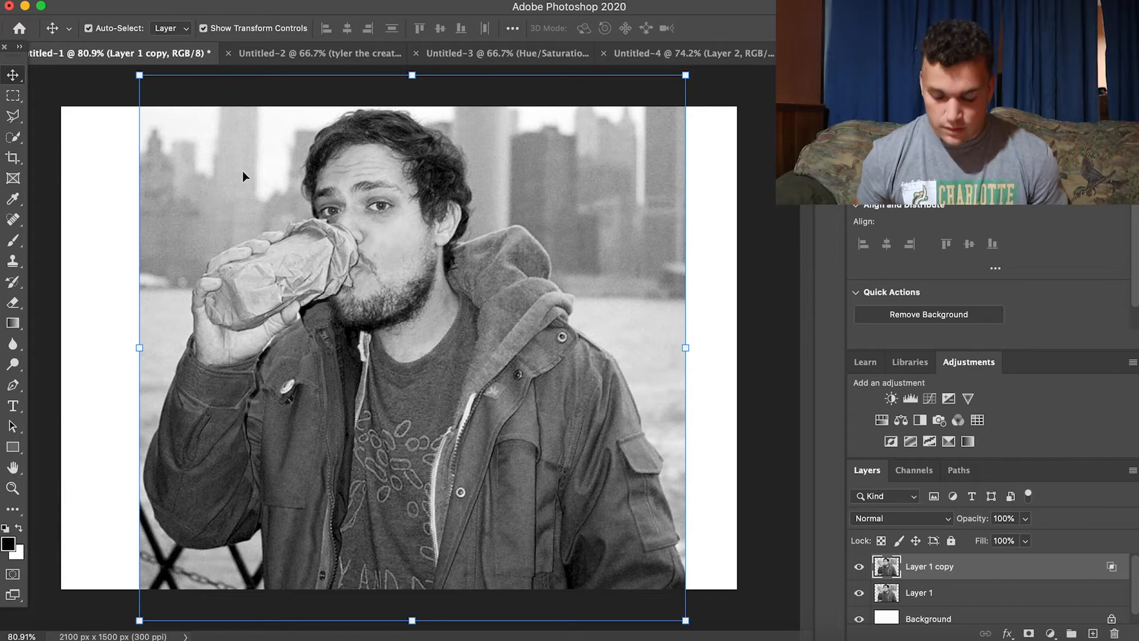
Try nudging Layer 1 copy to the left, and leave it offset a few pixels to the right of the original layer
{"action": "key", "text": "Left"}
{"action": "key", "text": "Left"}
{"action": "key", "text": "Left"}
{"action": "key", "text": "Left"}
{"action": "key", "text": "Left"}
{"action": "key", "text": "Left"}
{"action": "key", "text": "Left"}
{"action": "key", "text": "Left"}
{"action": "key", "text": "Left"}
{"action": "key", "text": "Left"}
{"action": "key", "text": "Left"}
{"action": "key", "text": "Left"}
{"action": "key", "text": "Left"}
{"action": "key", "text": "Left"}
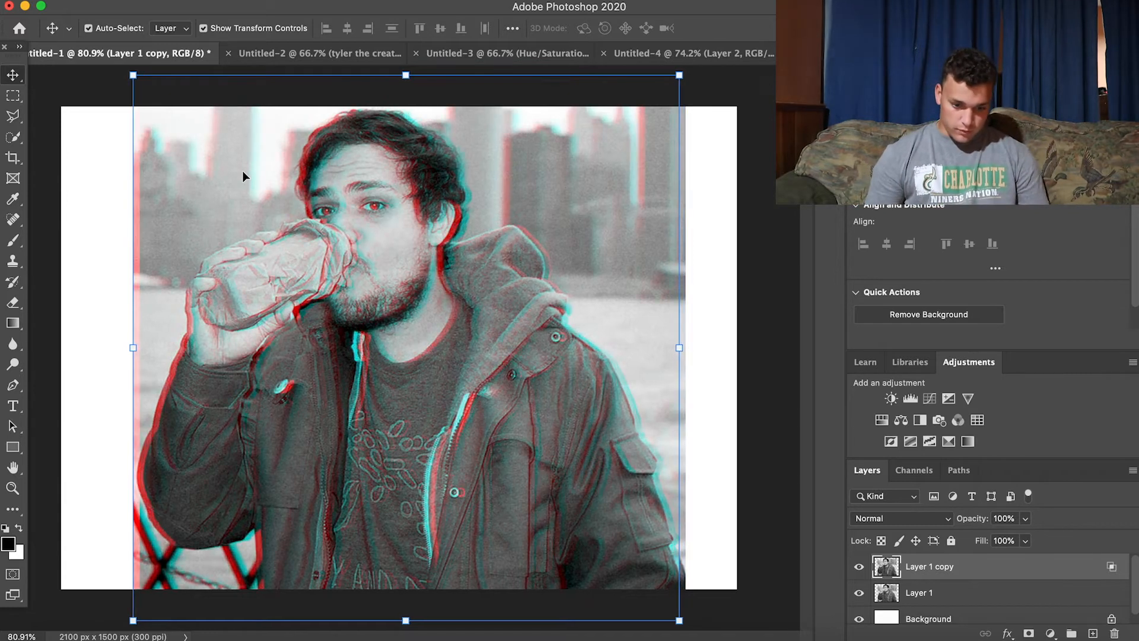
{"action": "key", "text": "Right"}
{"action": "key", "text": "Right"}
{"action": "key", "text": "Right"}
{"action": "key", "text": "Right"}
{"action": "key", "text": "Right"}
{"action": "key", "text": "Right"}
{"action": "key", "text": "Right"}
{"action": "key", "text": "Right"}
{"action": "key", "text": "Right"}
{"action": "key", "text": "Right"}
{"action": "key", "text": "Right"}
{"action": "key", "text": "Right"}
{"action": "key", "text": "Right"}
{"action": "key", "text": "Right"}
{"action": "key", "text": "Right"}
{"action": "key", "text": "Right"}
{"action": "key", "text": "Right"}
{"action": "key", "text": "Right"}
{"action": "key", "text": "Right"}
{"action": "key", "text": "Right"}
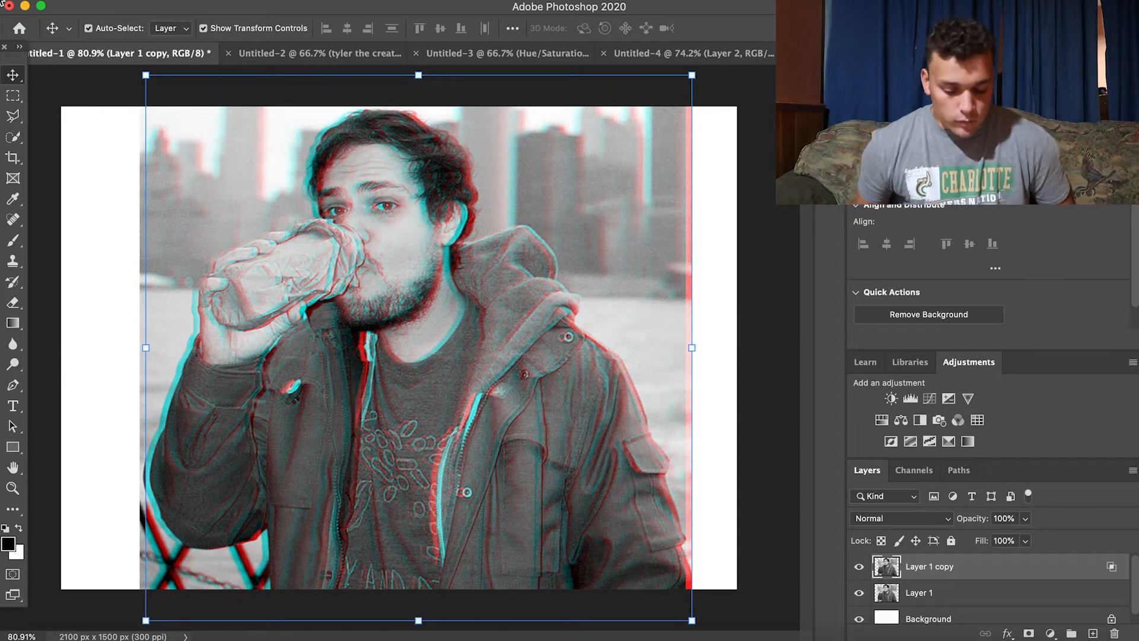
Marquee-select a thin horizontal strip from the man's temple across the skyline on Layer 1 copy and nudge it slightly right
{"action": "left_click", "coordinate": [9, 96]}
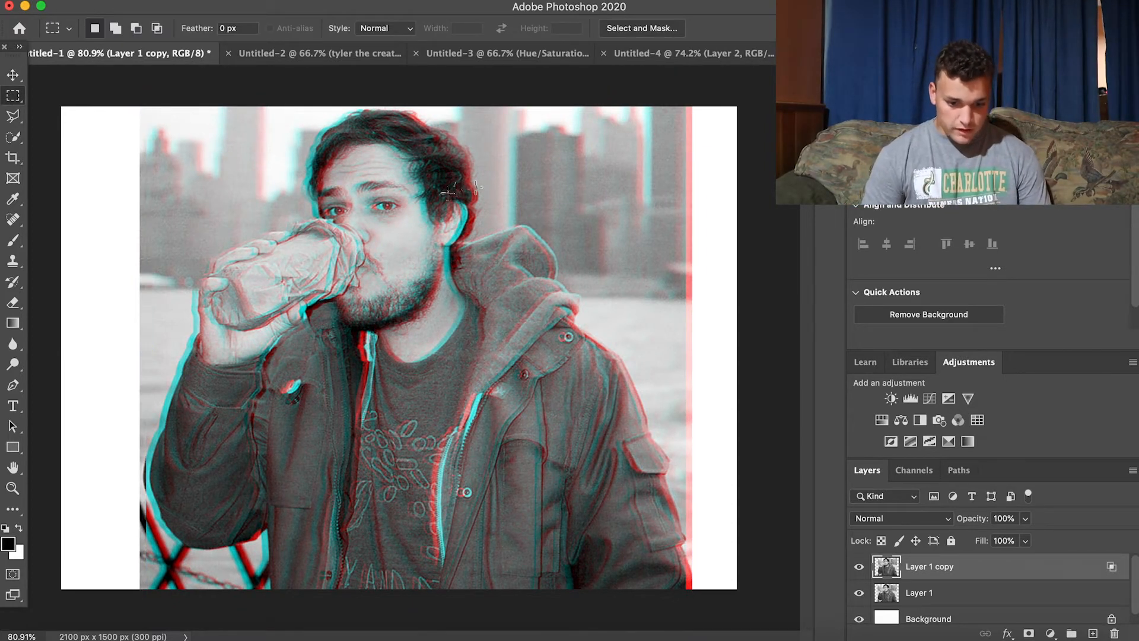
{"action": "left_click_drag", "start_coordinate": [414, 201], "coordinate": [608, 223]}
{"action": "key", "text": "v"}
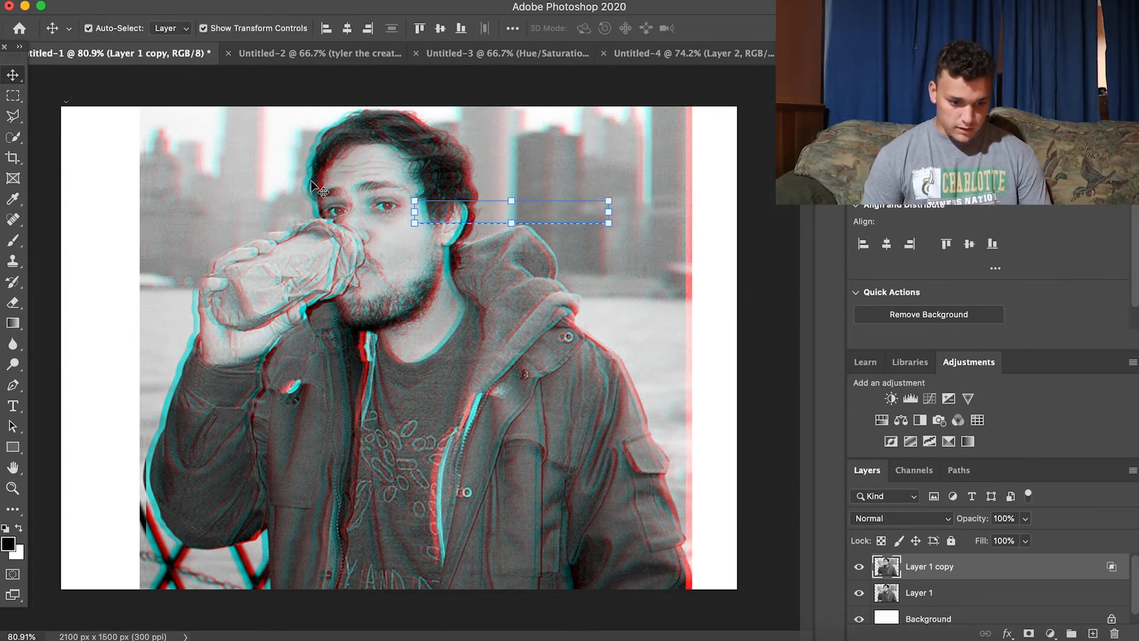
{"action": "key", "text": "Left"}
{"action": "key", "text": "Left"}
{"action": "key", "text": "Left"}
{"action": "key", "text": "Left"}
{"action": "key", "text": "Left"}
{"action": "key", "text": "Left"}
{"action": "key", "text": "Left"}
{"action": "key", "text": "Left"}
{"action": "key", "text": "Right"}
{"action": "key", "text": "Right"}
{"action": "key", "text": "Right"}
{"action": "key", "text": "Right"}
{"action": "key", "text": "Right"}
{"action": "key", "text": "Right"}
{"action": "key", "text": "Right"}
{"action": "key", "text": "Right"}
{"action": "key", "text": "Right"}
{"action": "key", "text": "Right"}
{"action": "key", "text": "Right"}
{"action": "key", "text": "Right"}
{"action": "key", "text": "Right"}
{"action": "key", "text": "Right"}
{"action": "key", "text": "Right"}
{"action": "key", "text": "Right"}
{"action": "key", "text": "Right"}
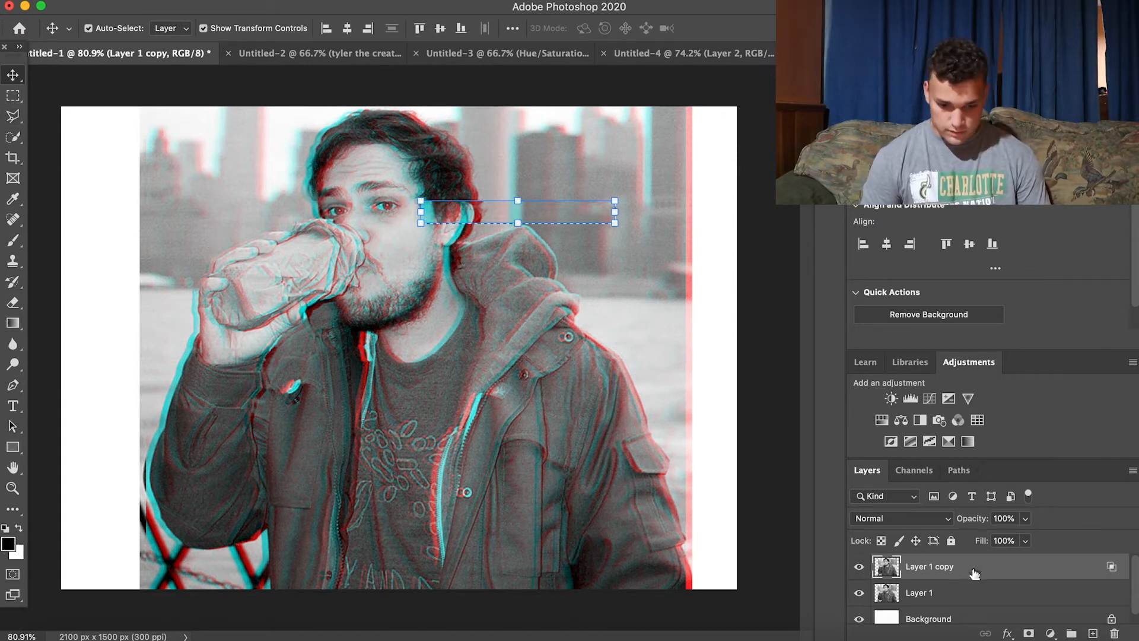
Clear the selection, marquee-select a thin horizontal strip across the man's bottle on Layer 1 copy, nudge it slightly left, and deselect
{"action": "key", "text": "super+d"}
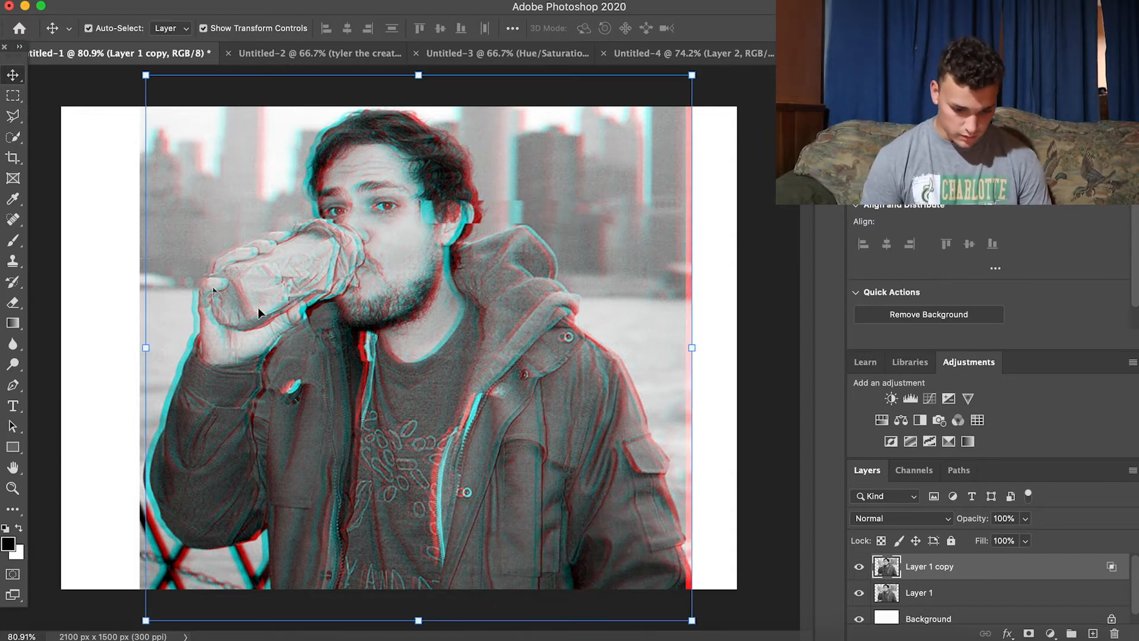
{"action": "left_click", "coordinate": [13, 95]}
{"action": "left_click_drag", "start_coordinate": [197, 250], "coordinate": [361, 270]}
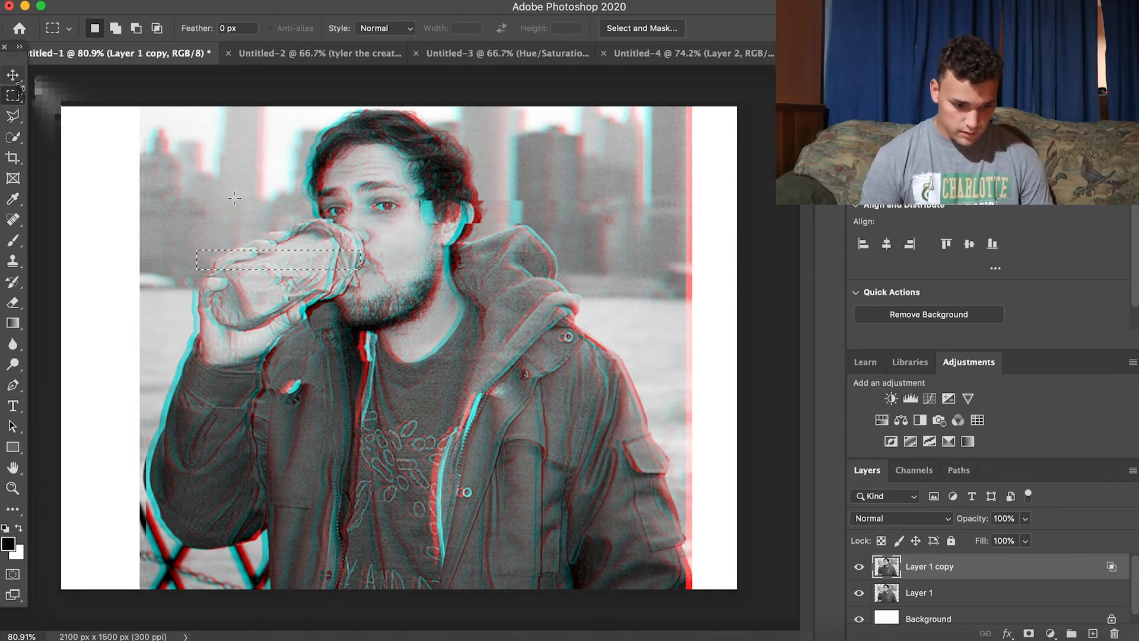
{"action": "key", "text": "v"}
{"action": "key", "text": "Left"}
{"action": "key", "text": "Left"}
{"action": "key", "text": "Left"}
{"action": "key", "text": "Left"}
{"action": "key", "text": "Left"}
{"action": "key", "text": "Left"}
{"action": "key", "text": "Left"}
{"action": "key", "text": "Left"}
{"action": "key", "text": "Left"}
{"action": "key", "text": "Left"}
{"action": "key", "text": "Left"}
{"action": "key", "text": "Left"}
{"action": "key", "text": "Left"}
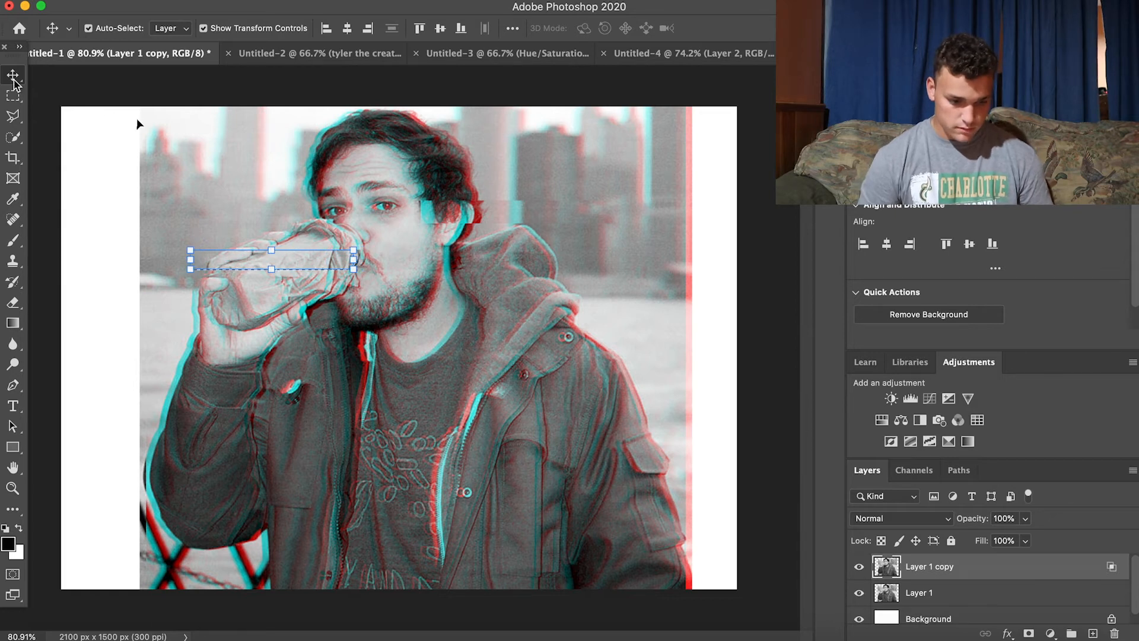
{"action": "key", "text": "ctrl+d"}
Add a white-filled layer above Layer 1 copy and convert it to a smart object
{"action": "key", "text": "z"}
{"action": "left_click_drag", "start_coordinate": [634, 387], "coordinate": [658, 392]}
{"action": "key", "text": "v"}
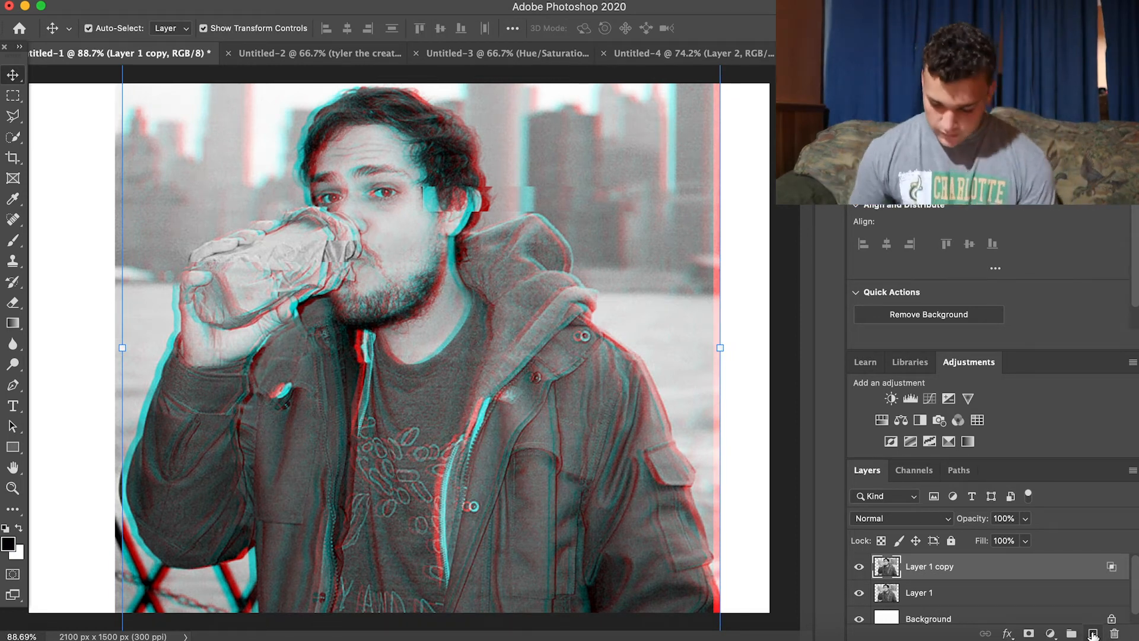
{"action": "left_click", "coordinate": [1093, 633]}
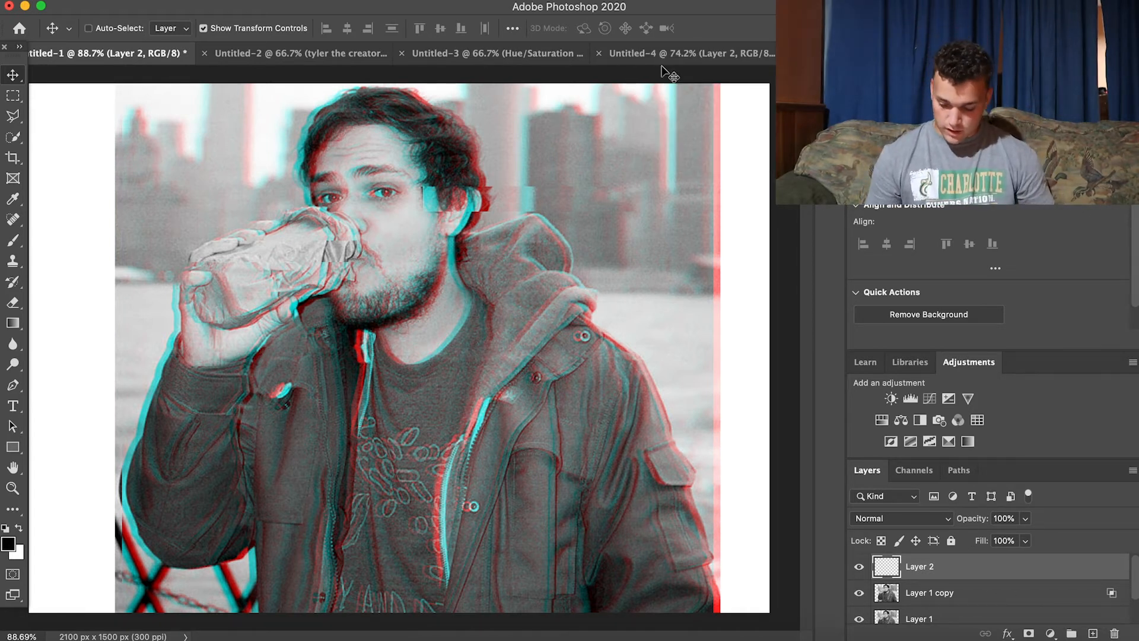
{"action": "key", "text": "super+BackSpace"}
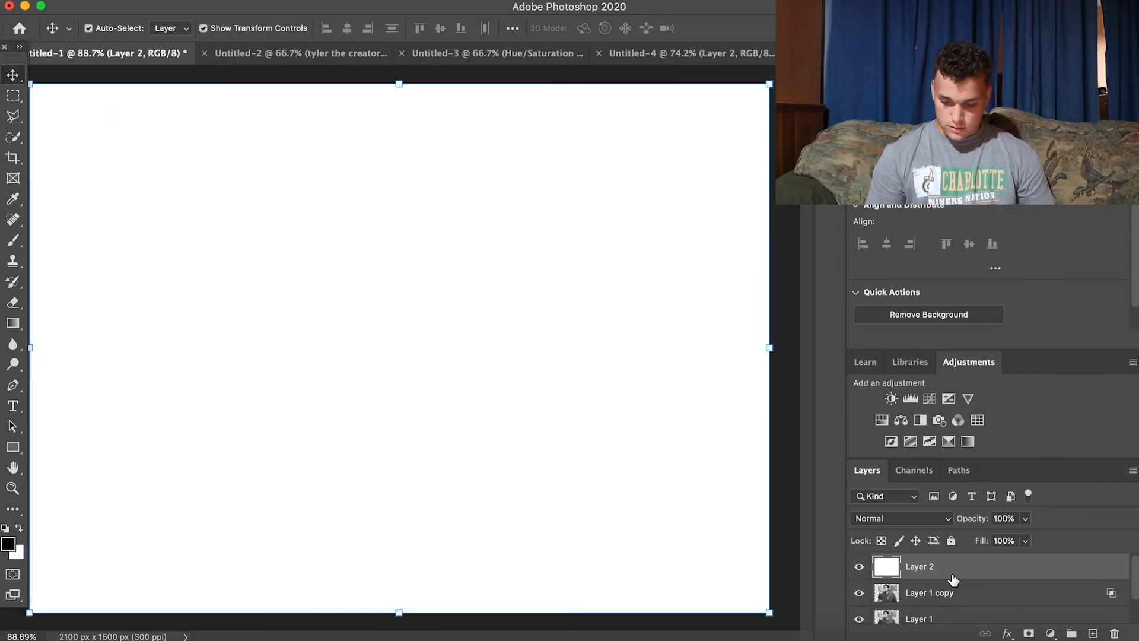
{"action": "right_click", "coordinate": [976, 566]}
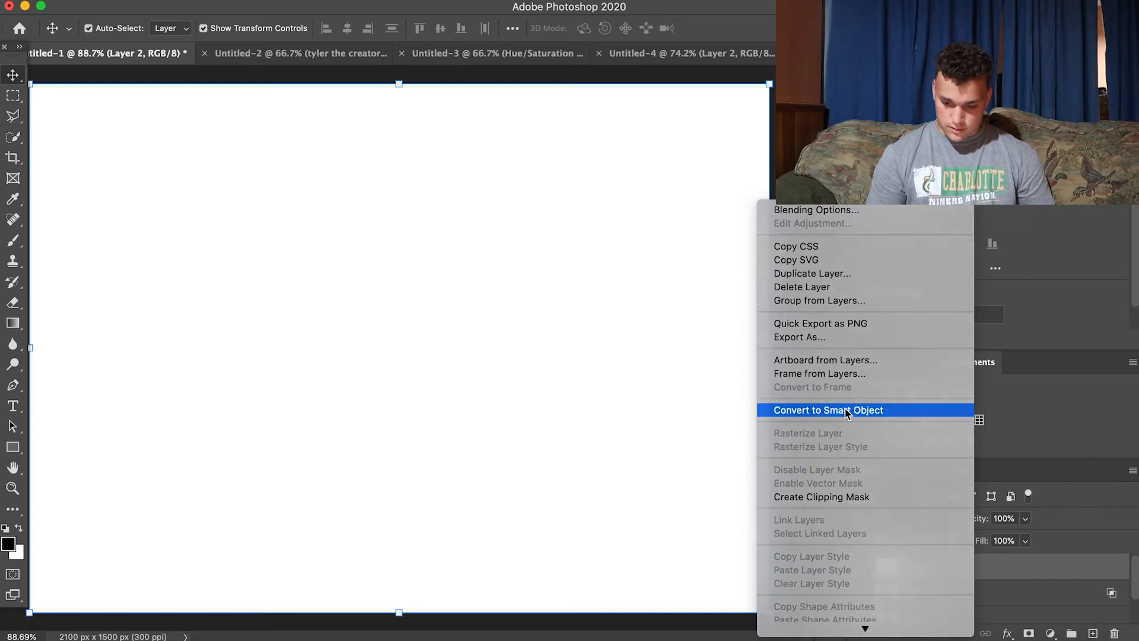
{"action": "left_click", "coordinate": [854, 409]}
Apply a Halftone Pattern filter to the white smart object with size 2, contrast 50 and the Line pattern type
{"action": "left_click", "coordinate": [397, 54]}
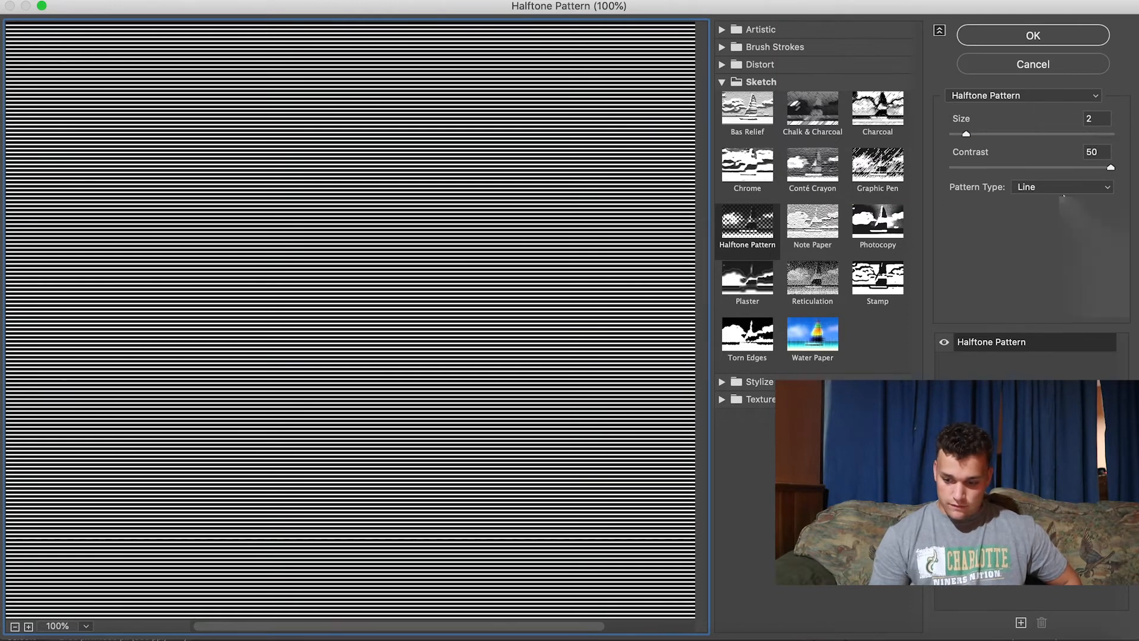
{"action": "left_click", "coordinate": [1089, 187]}
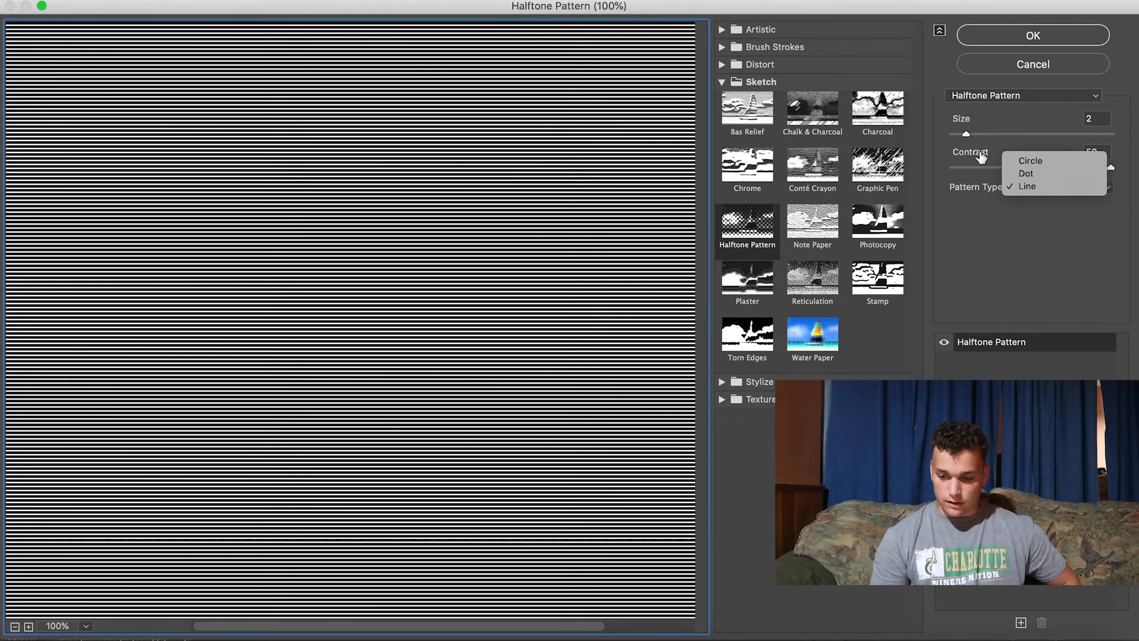
{"action": "left_click", "coordinate": [1088, 187]}
{"action": "left_click_drag", "start_coordinate": [966, 134], "coordinate": [962, 135]}
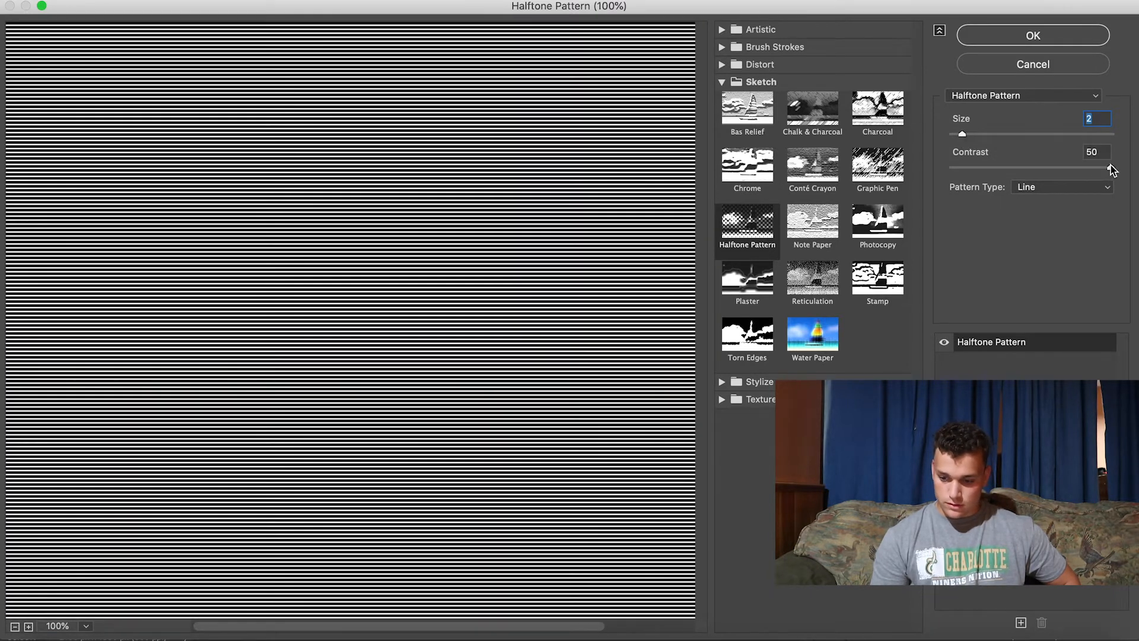
{"action": "left_click", "coordinate": [1033, 41]}
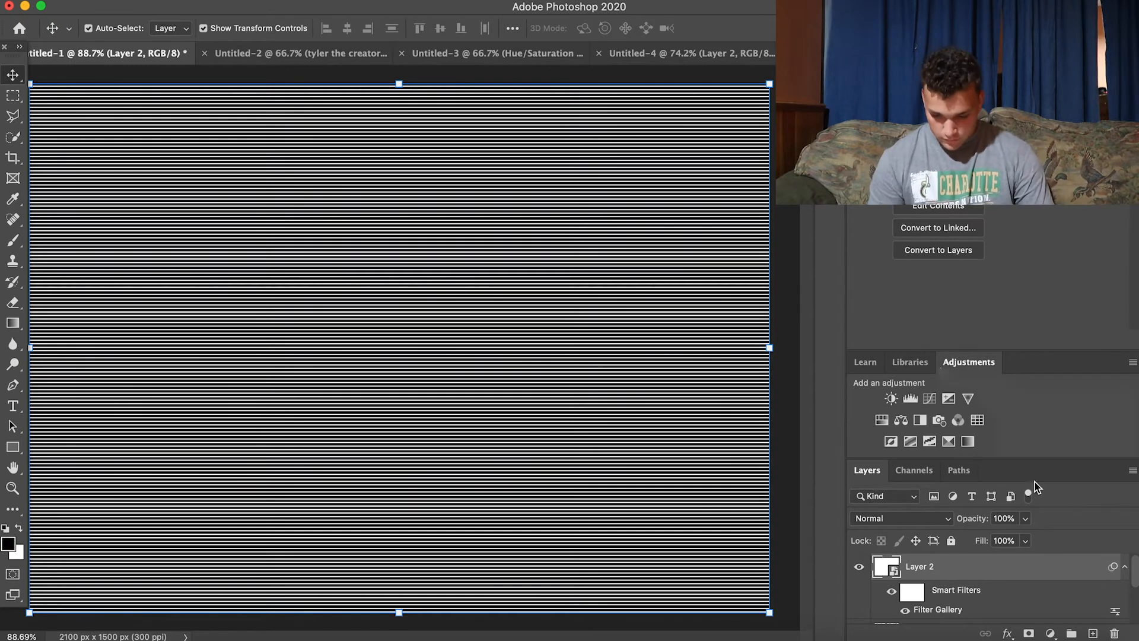
Set the scan-line layer's blend mode to Overlay and lower its opacity
{"action": "left_click", "coordinate": [914, 519]}
{"action": "scroll", "coordinate": [915, 525], "scroll_direction": "down", "scroll_amount": 4}
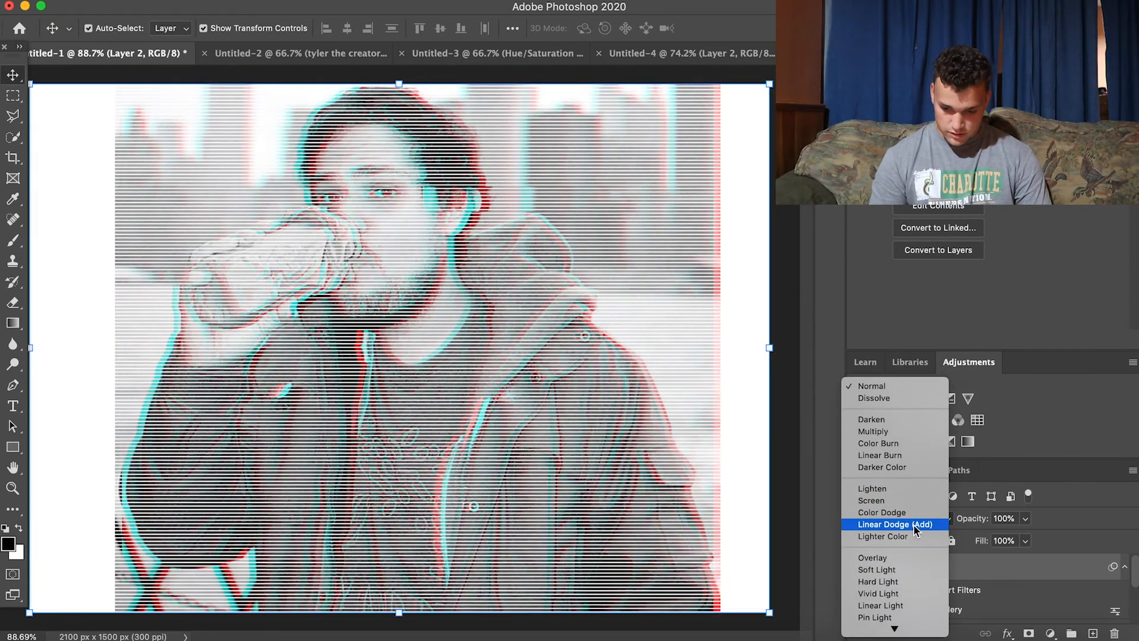
{"action": "scroll", "coordinate": [907, 503], "scroll_direction": "down", "scroll_amount": 2}
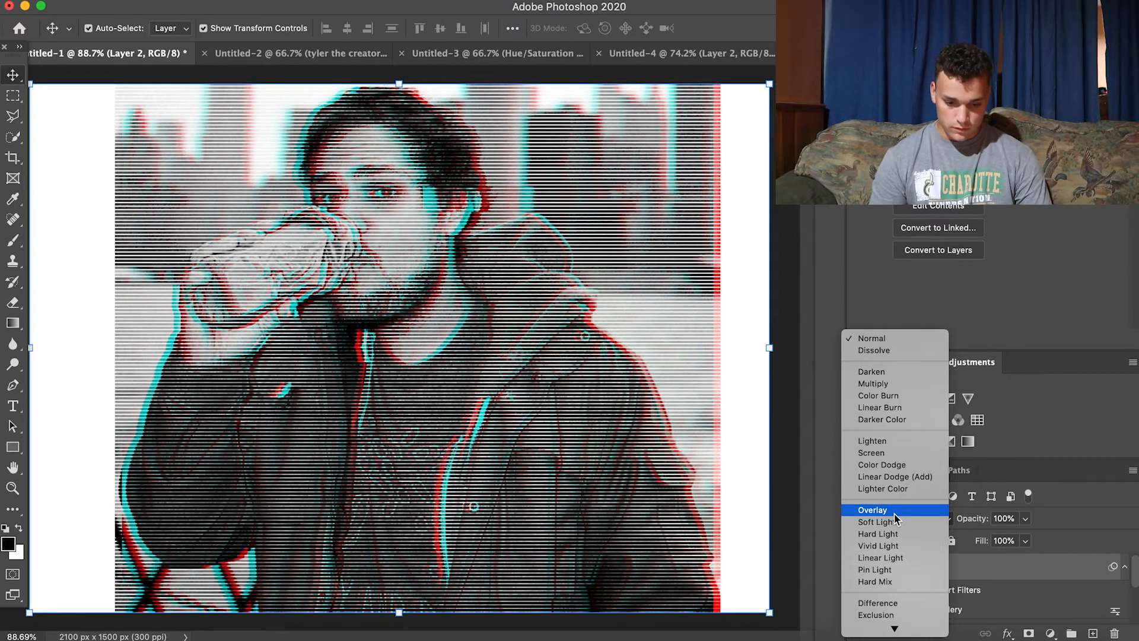
{"action": "left_click", "coordinate": [900, 510]}
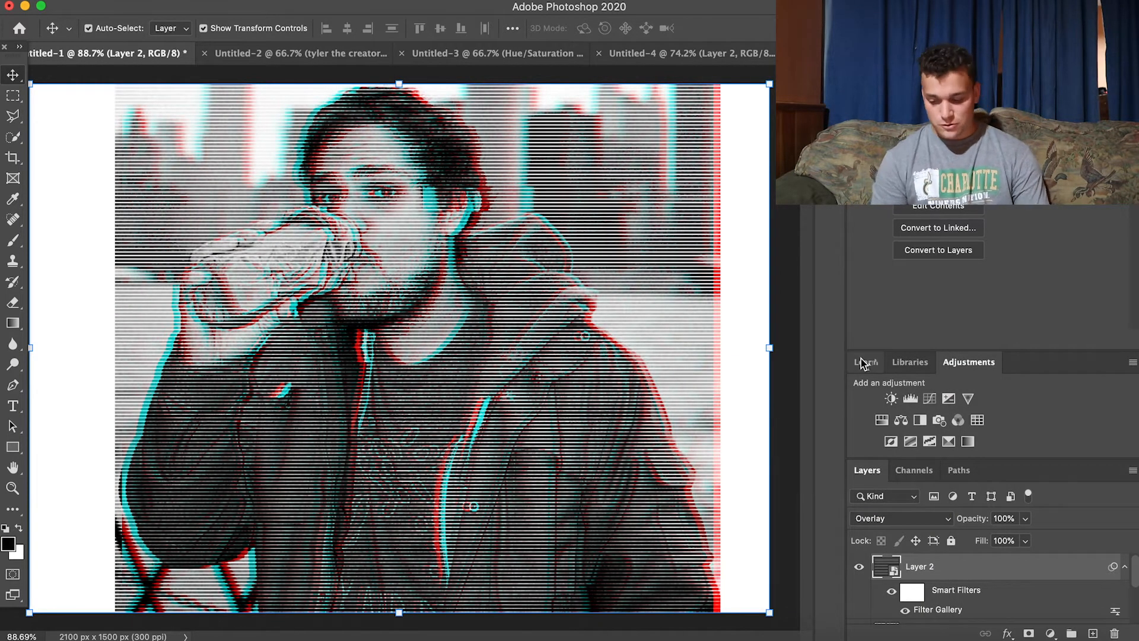
{"action": "left_click_drag", "start_coordinate": [1026, 518], "coordinate": [976, 552]}
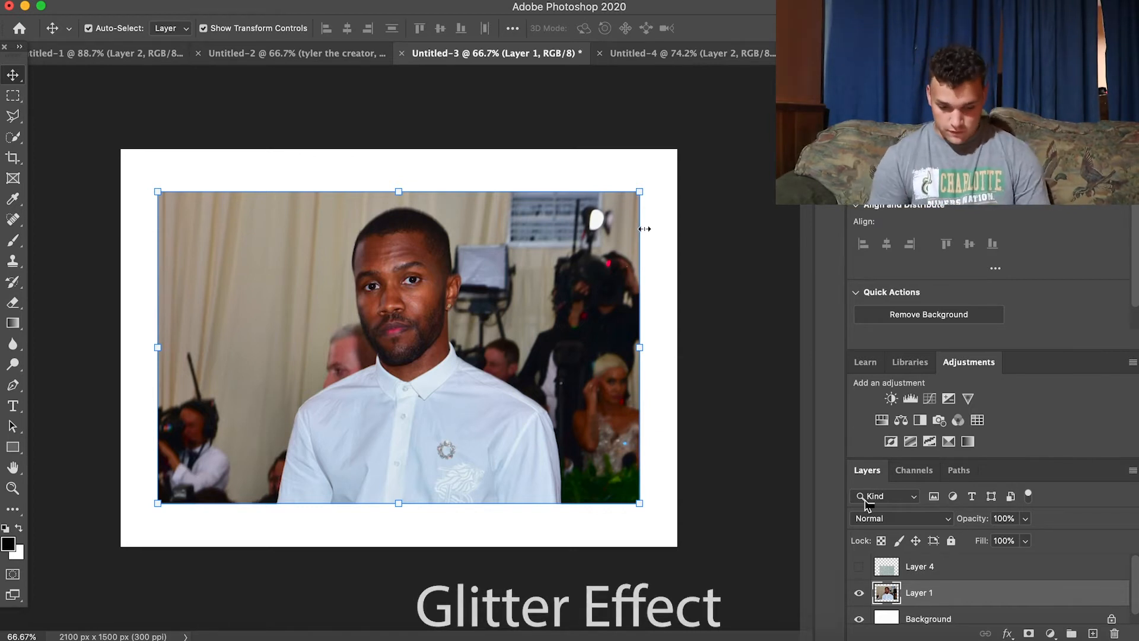
Enlarge the portrait photo on Layer 1 of Untitled-3 and position it to cover nearly the whole canvas
{"action": "left_click_drag", "start_coordinate": [640, 191], "coordinate": [764, 112]}
{"action": "left_click_drag", "start_coordinate": [615, 262], "coordinate": [553, 305]}
{"action": "key", "text": "Return"}
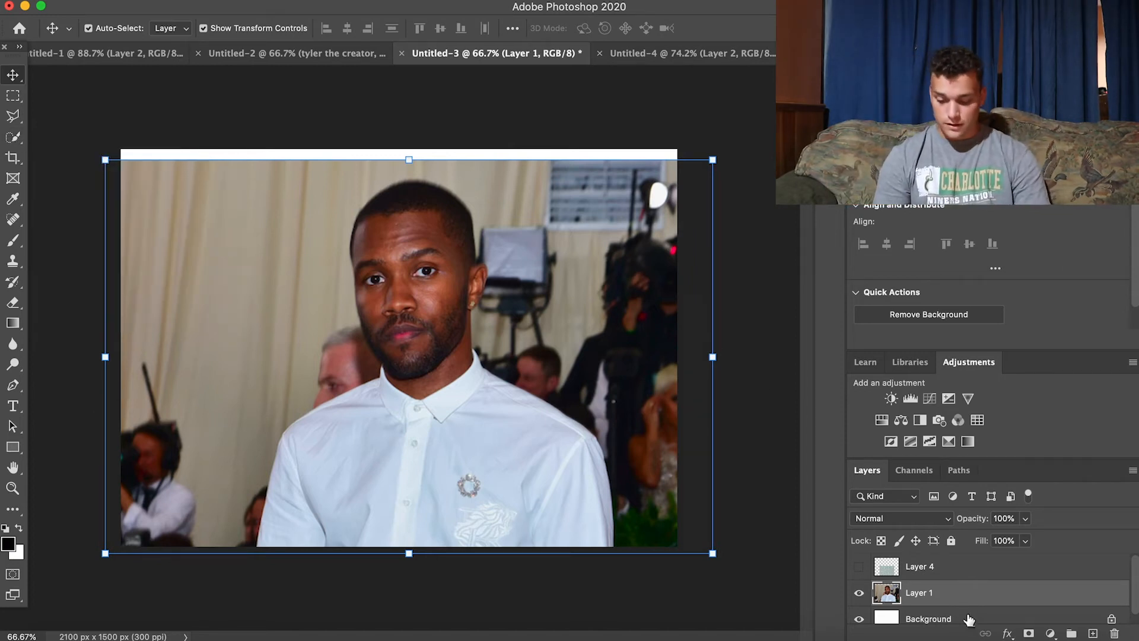
Select the man's white shirt with the Quick Selection tool and copy it to its own layer
{"action": "left_click", "coordinate": [13, 137]}
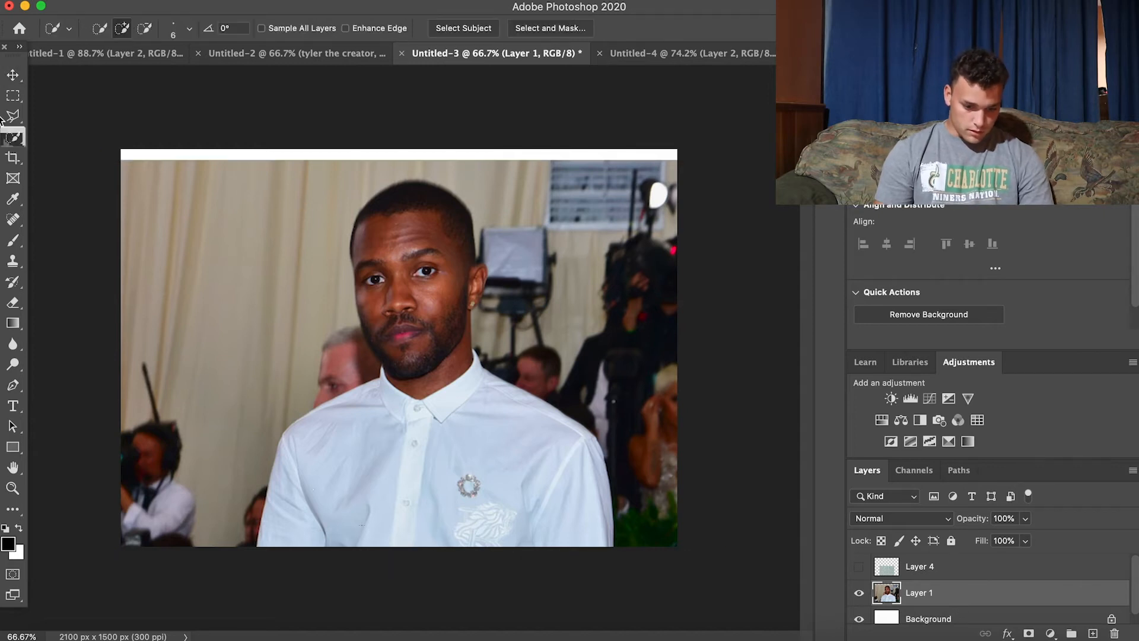
{"action": "left_click_drag", "start_coordinate": [307, 468], "coordinate": [558, 450]}
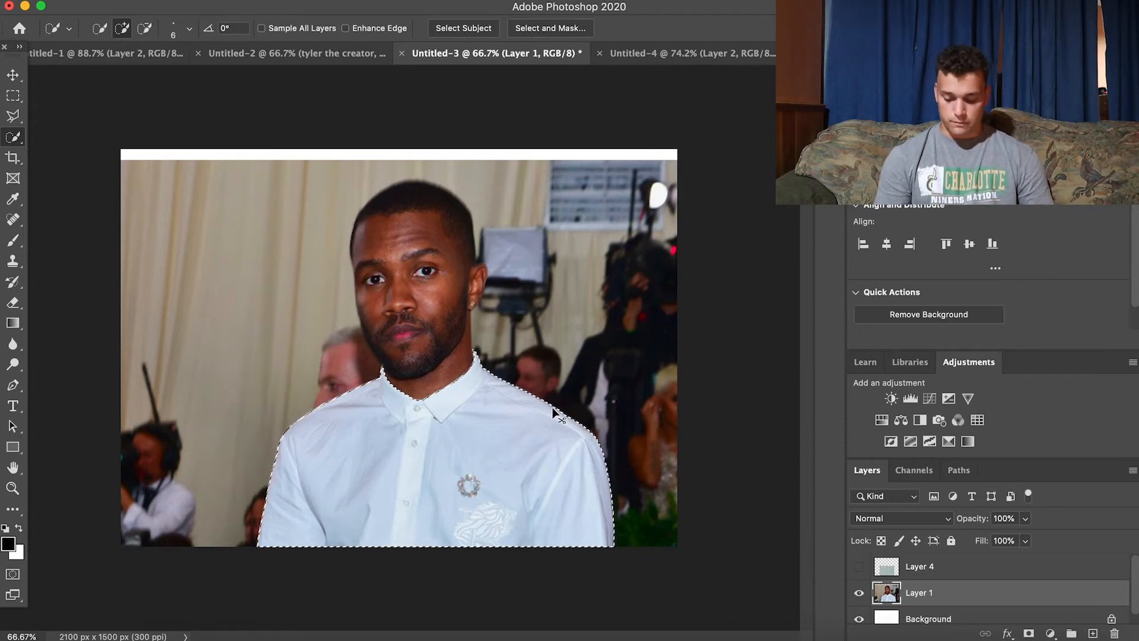
{"action": "key", "text": "super+j"}
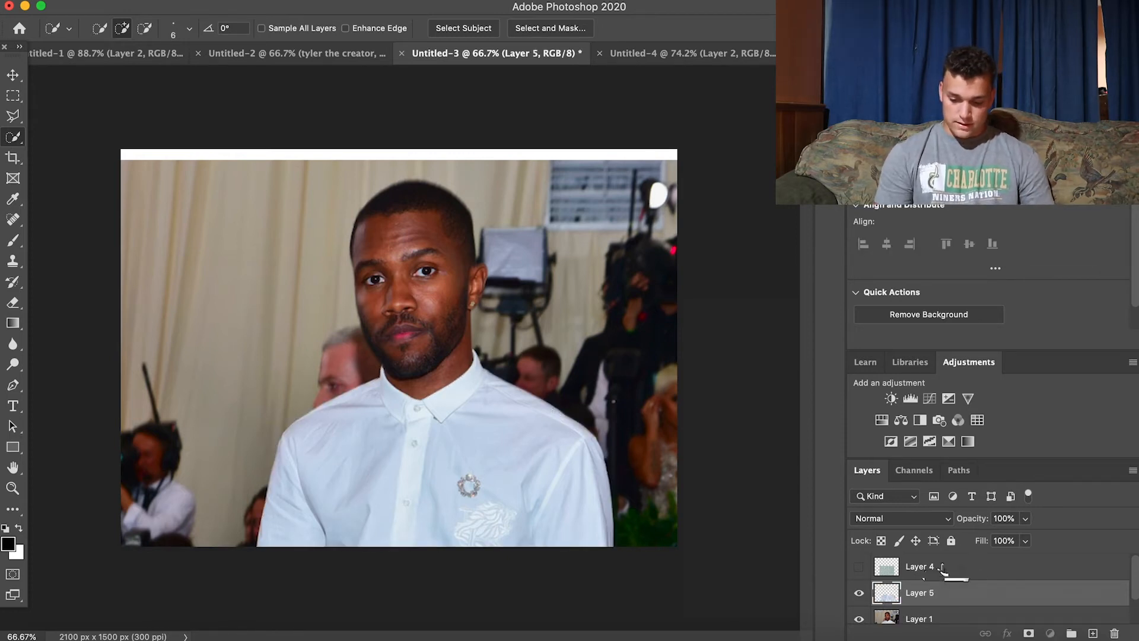
Show the glitter texture on Layer 4, enlarge it slightly and position it over the man's shirt
{"action": "left_click_drag", "start_coordinate": [942, 569], "coordinate": [937, 568]}
{"action": "key", "text": "v"}
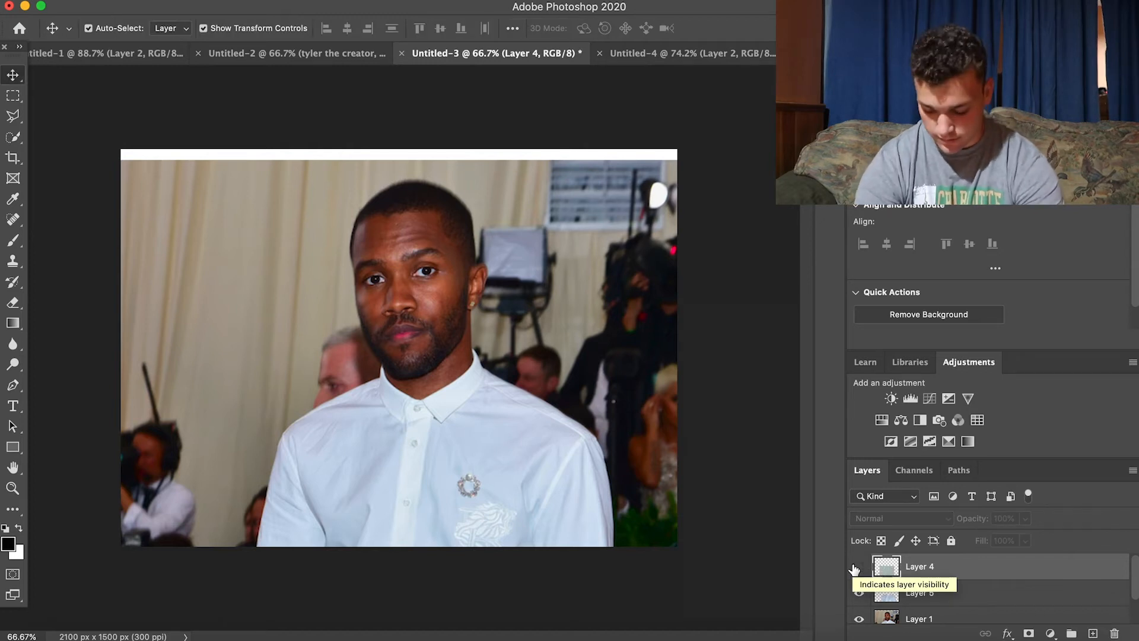
{"action": "left_click", "coordinate": [858, 566]}
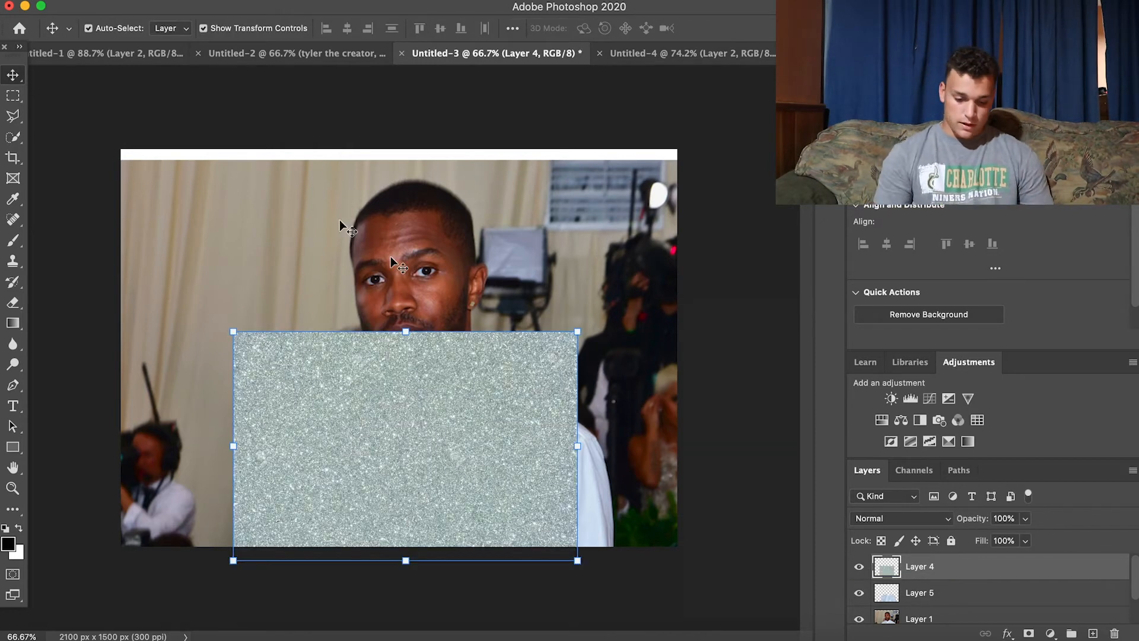
{"action": "left_click_drag", "start_coordinate": [579, 334], "coordinate": [592, 321]}
{"action": "left_click_drag", "start_coordinate": [525, 376], "coordinate": [501, 440]}
{"action": "left_click_drag", "start_coordinate": [433, 356], "coordinate": [431, 351]}
{"action": "key", "text": "Return"}
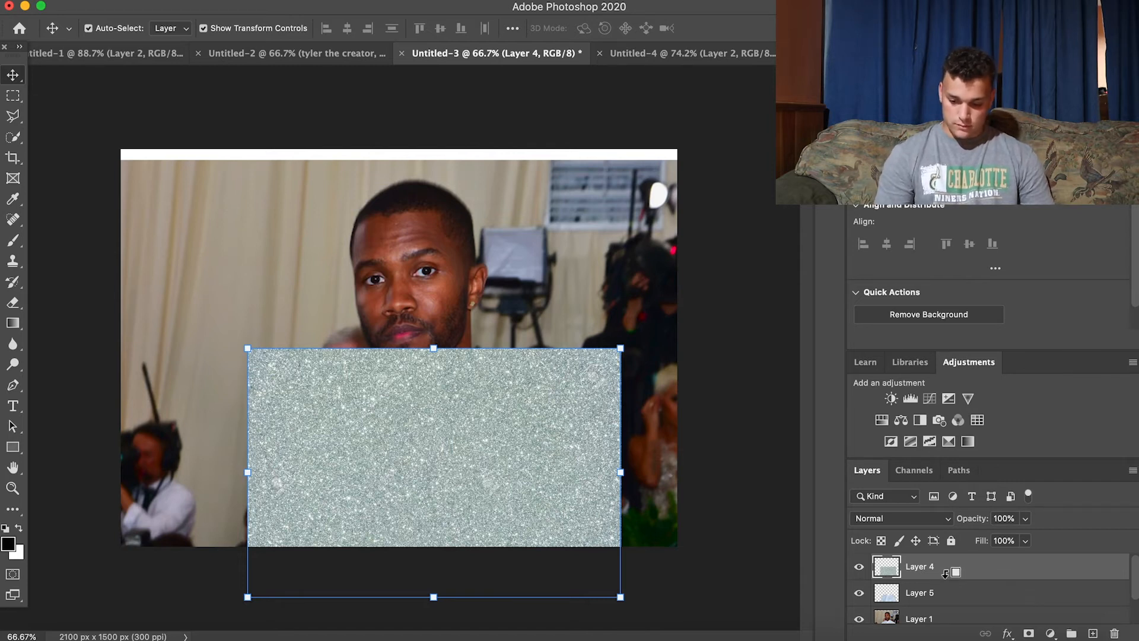
Clip the glitter layer to the shirt cut-out on Layer 5, and blend it with Multiply at a reduced opacity
{"action": "left_click", "coordinate": [946, 574], "text": "alt"}
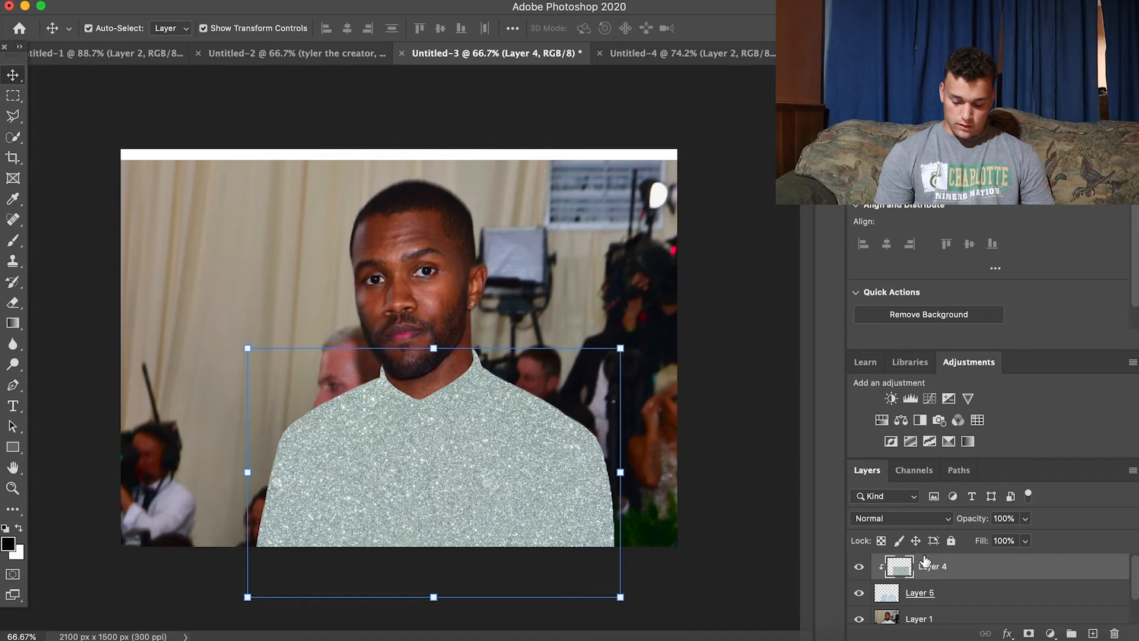
{"action": "left_click", "coordinate": [946, 519]}
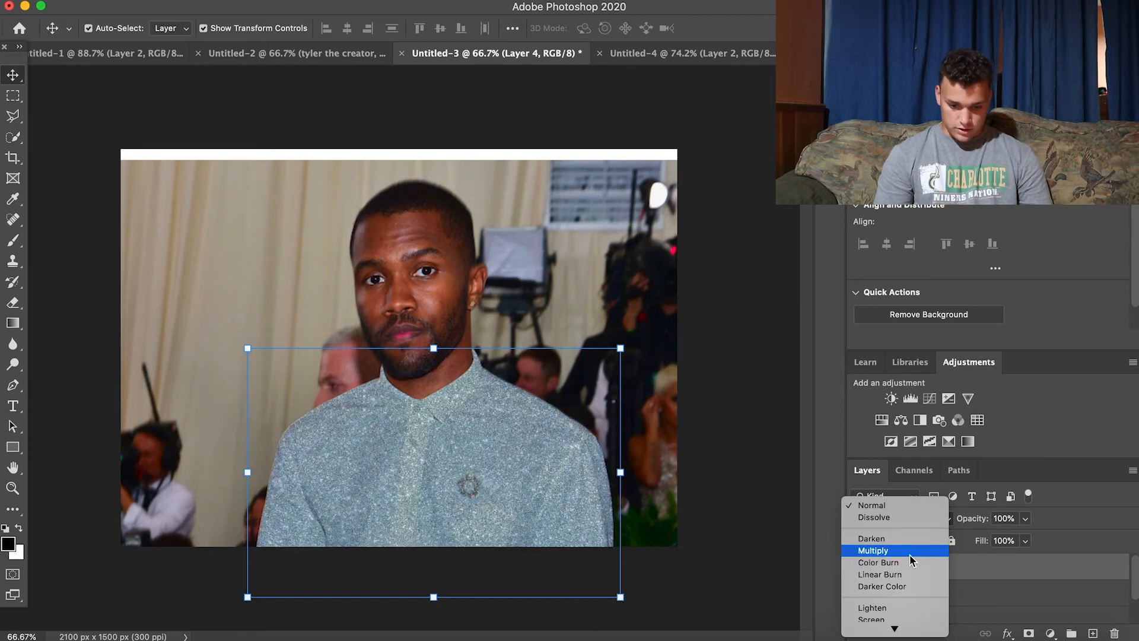
{"action": "left_click", "coordinate": [911, 555]}
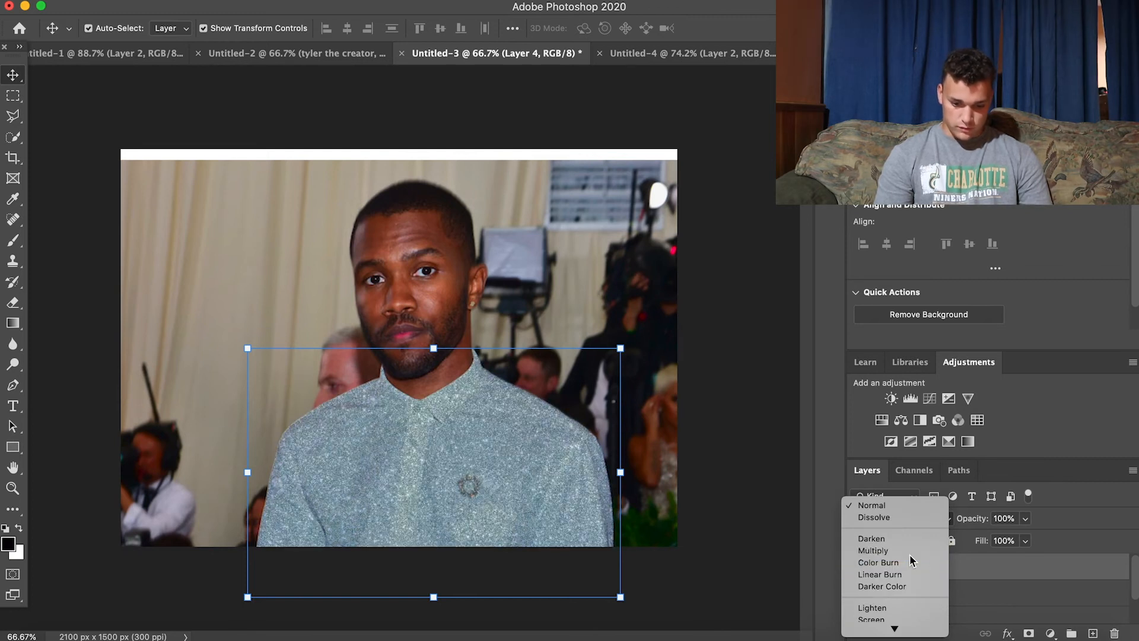
{"action": "left_click", "coordinate": [1026, 519]}
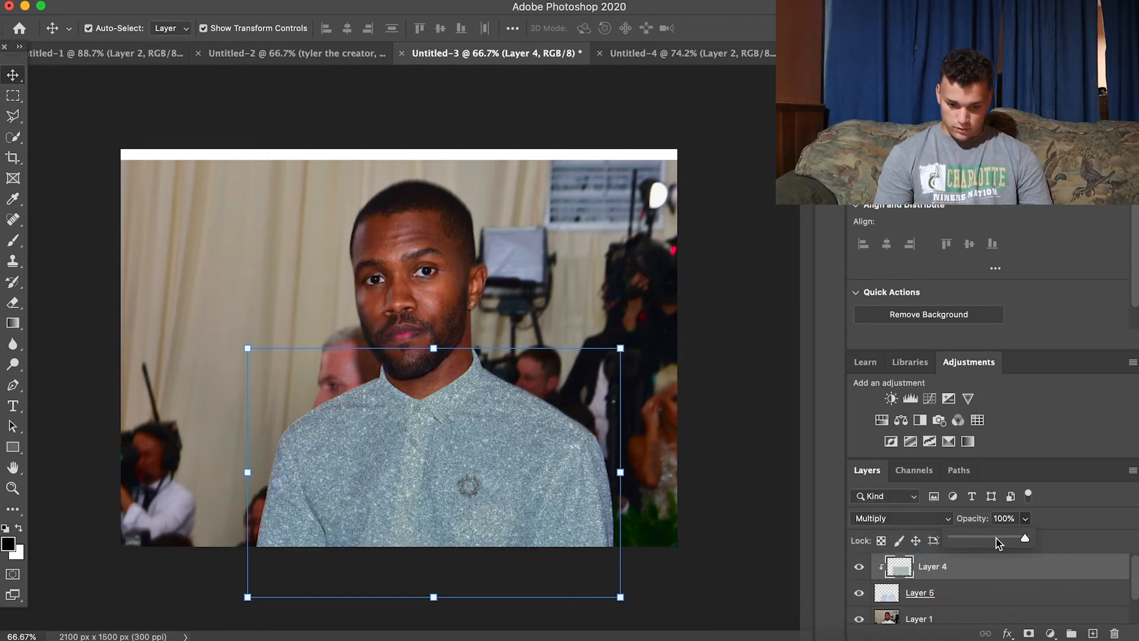
{"action": "left_click_drag", "start_coordinate": [996, 541], "coordinate": [1005, 541]}
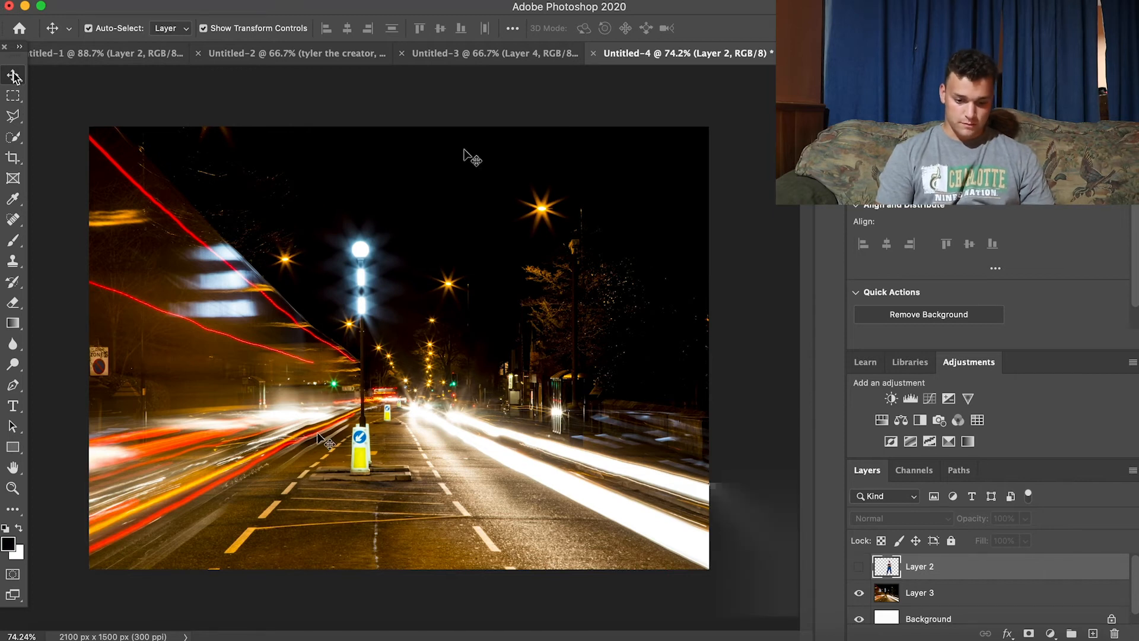
Show the cut-out man on Layer 2 of Untitled-4, shrink him and place him on the road at the bottom centre of the image
{"action": "left_click", "coordinate": [858, 566]}
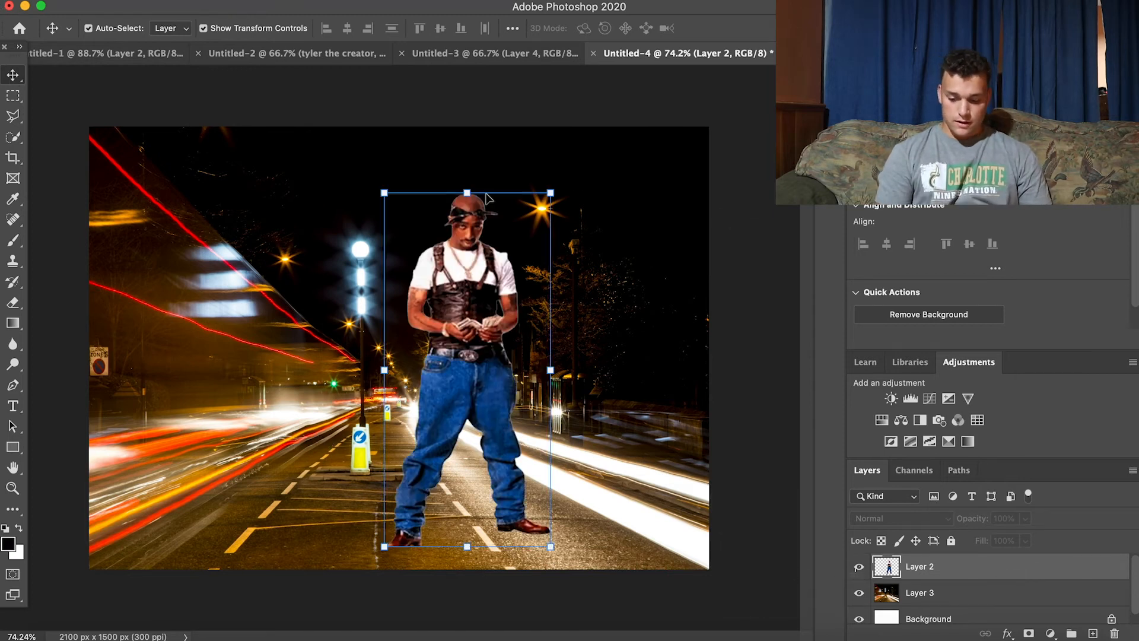
{"action": "key", "text": "super+t"}
{"action": "left_click_drag", "start_coordinate": [565, 186], "coordinate": [578, 159]}
{"action": "left_click_drag", "start_coordinate": [465, 230], "coordinate": [410, 226]}
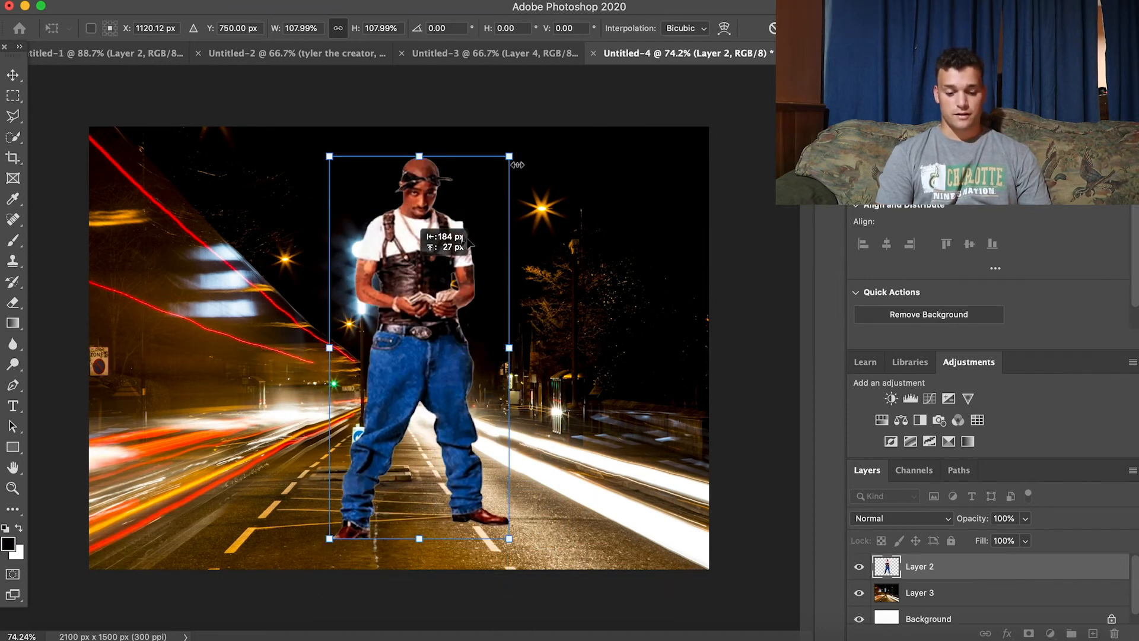
{"action": "left_click_drag", "start_coordinate": [512, 154], "coordinate": [420, 350]}
{"action": "left_click_drag", "start_coordinate": [391, 404], "coordinate": [432, 484]}
{"action": "mouse_move", "coordinate": [460, 430]}
{"action": "left_mouse_down"}
{"action": "mouse_move", "coordinate": [452, 437]}
{"action": "mouse_move", "coordinate": [461, 427]}
{"action": "left_mouse_up"}
{"action": "mouse_move", "coordinate": [425, 483]}
{"action": "left_mouse_down"}
{"action": "mouse_move", "coordinate": [409, 488]}
{"action": "mouse_move", "coordinate": [416, 480]}
{"action": "left_mouse_up"}
{"action": "key", "text": "Return"}
Add a Brightness/Contrast adjustment layer above Layer 2 and lower its brightness to darken the scene
{"action": "key", "text": "super+space"}
{"action": "left_click_drag", "start_coordinate": [343, 458], "coordinate": [398, 432]}
{"action": "scroll", "coordinate": [444, 465], "scroll_direction": "down", "scroll_amount": 2}
{"action": "scroll", "coordinate": [446, 465], "scroll_direction": "down", "scroll_amount": 2}
{"action": "key", "text": "super+space"}
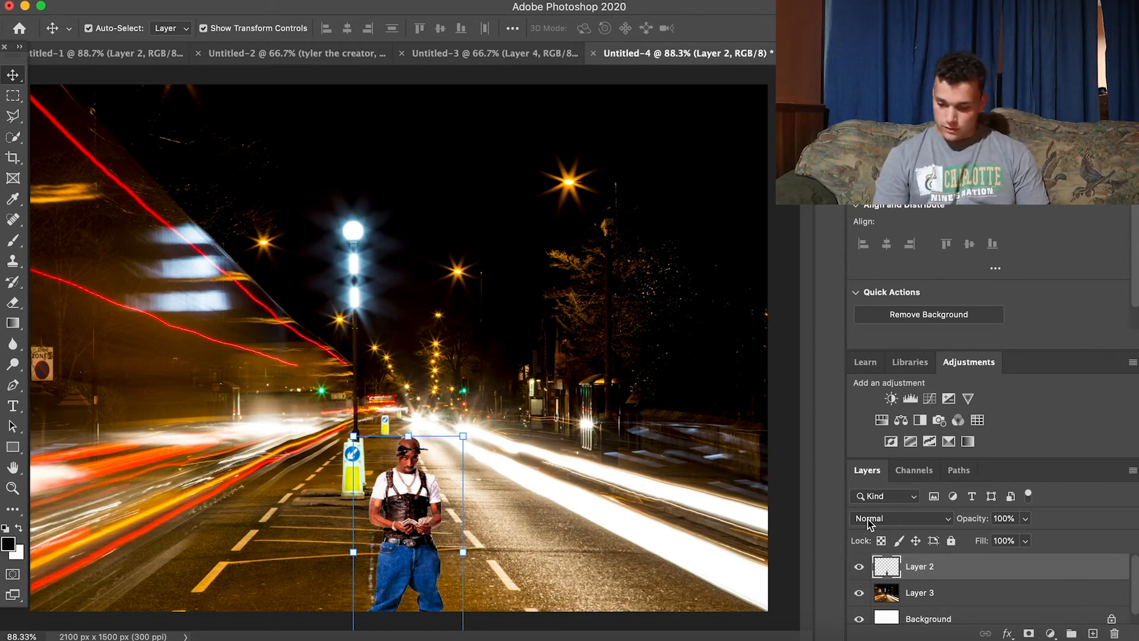
{"action": "left_click", "coordinate": [891, 398]}
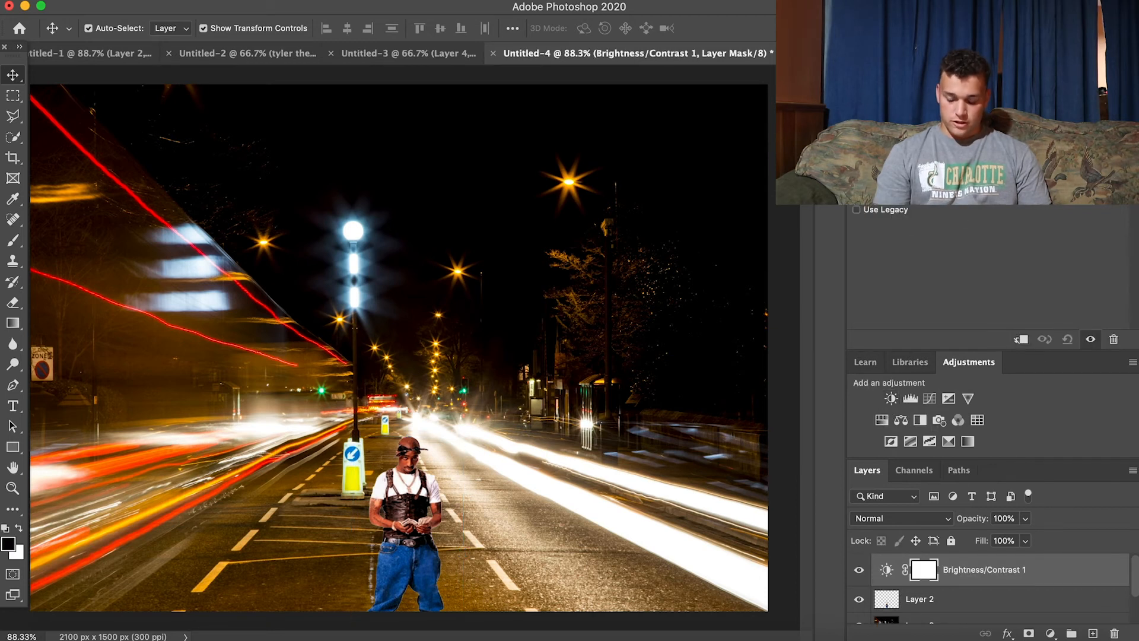
{"action": "left_click_drag", "start_coordinate": [985, 167], "coordinate": [954, 167]}
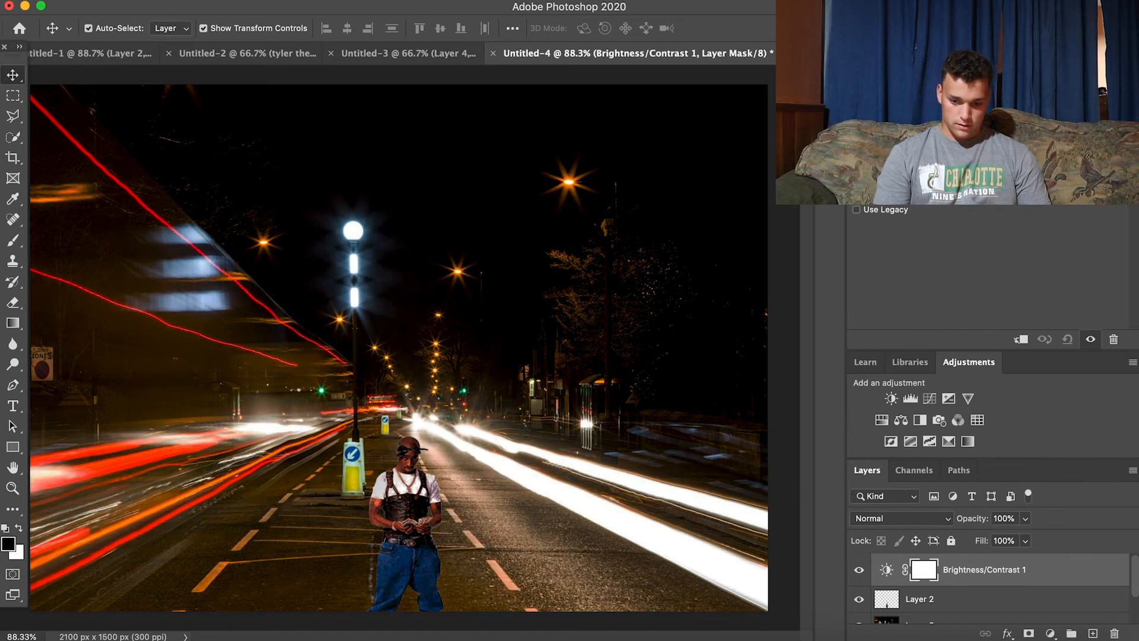
Invert the Brightness/Contrast mask to black and paint white on it to darken the road beside the man as a shadow
{"action": "key", "text": "super+i"}
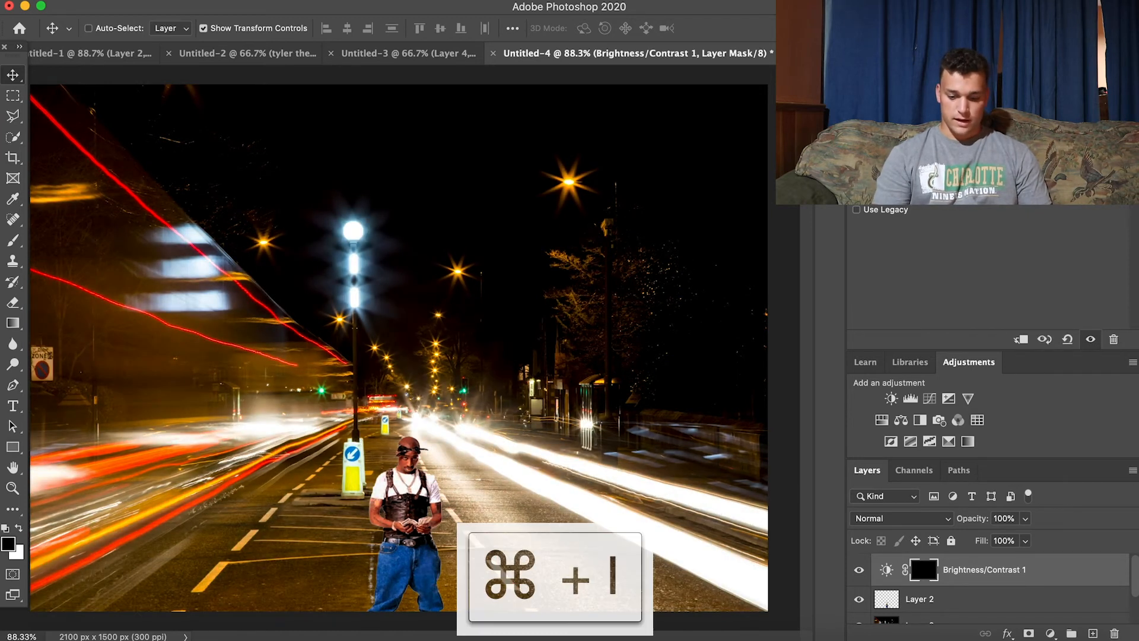
{"action": "key", "text": "b"}
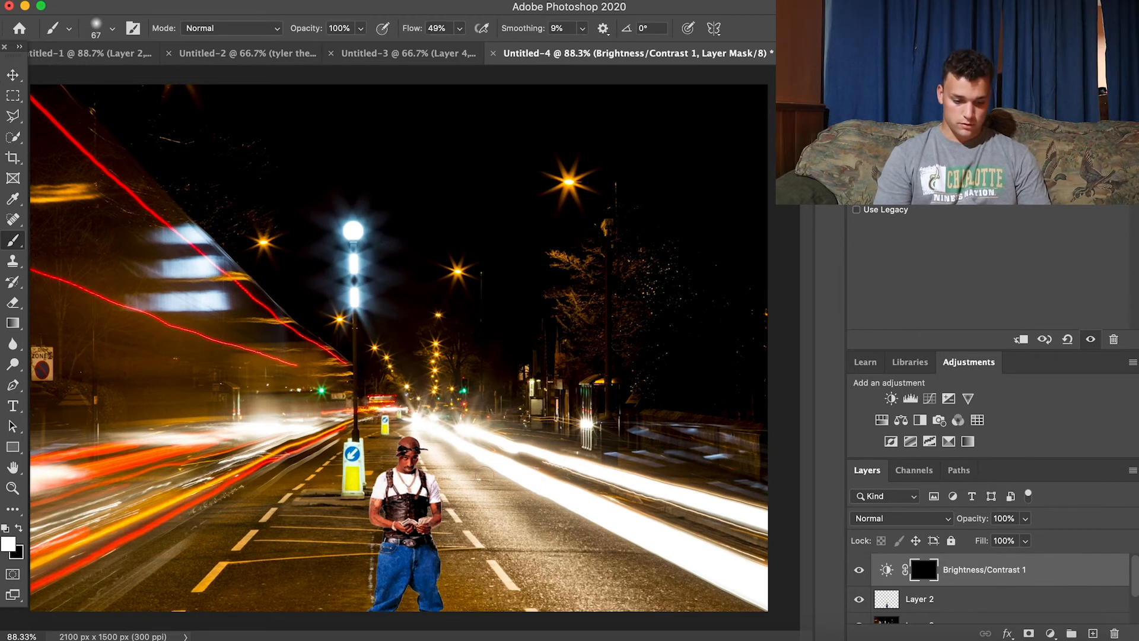
{"action": "scroll", "coordinate": [303, 512], "scroll_direction": "up", "scroll_amount": 3}
{"action": "mouse_move", "coordinate": [366, 511]}
{"action": "left_mouse_down"}
{"action": "mouse_move", "coordinate": [349, 491]}
{"action": "mouse_move", "coordinate": [373, 490]}
{"action": "mouse_move", "coordinate": [330, 474]}
{"action": "mouse_move", "coordinate": [355, 474]}
{"action": "mouse_move", "coordinate": [332, 498]}
{"action": "mouse_move", "coordinate": [329, 457]}
{"action": "mouse_move", "coordinate": [383, 413]}
{"action": "mouse_move", "coordinate": [278, 500]}
{"action": "mouse_move", "coordinate": [286, 518]}
{"action": "mouse_move", "coordinate": [321, 435]}
{"action": "mouse_move", "coordinate": [349, 399]}
{"action": "left_mouse_up"}
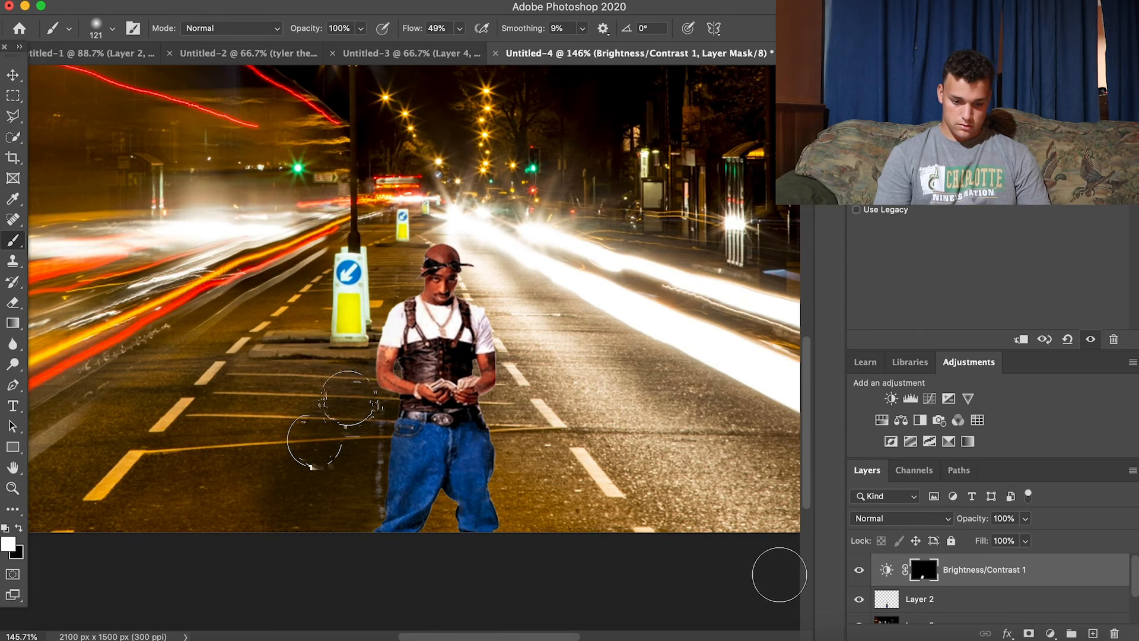
Move the Brightness/Contrast adjustment beneath Layer 2 and refine the painted shadow on the road beside the man's legs
{"action": "left_click_drag", "start_coordinate": [924, 571], "coordinate": [923, 597]}
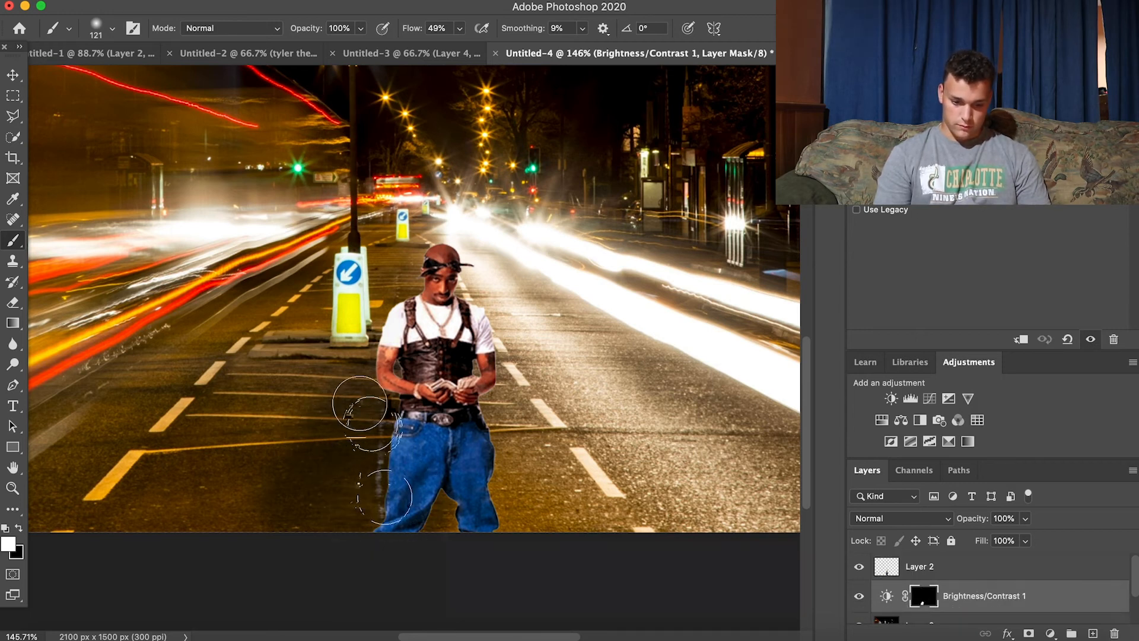
{"action": "left_click_drag", "start_coordinate": [374, 388], "coordinate": [353, 410]}
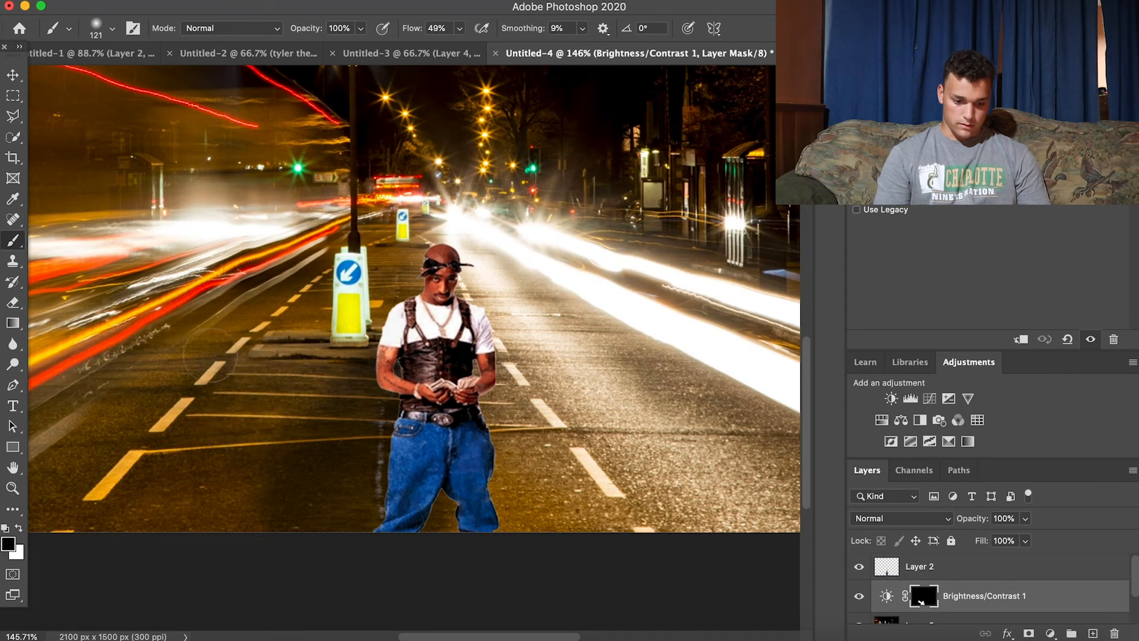
{"action": "key", "text": "x"}
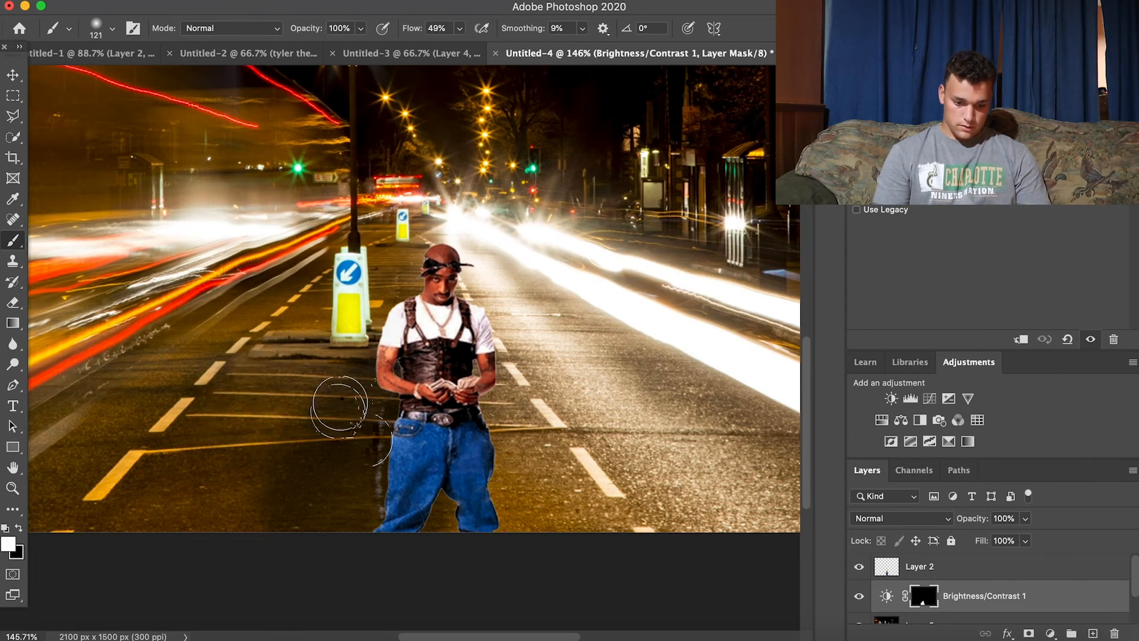
{"action": "left_click_drag", "start_coordinate": [372, 438], "coordinate": [356, 438]}
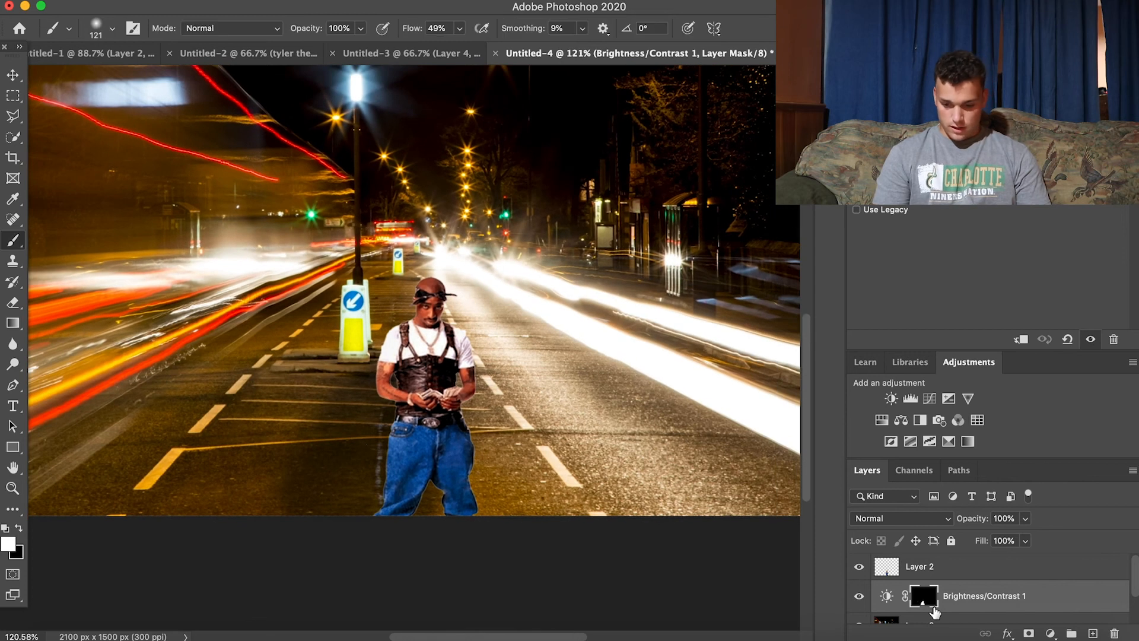
Add an Exposure adjustment clipped to the man on Layer 2 and lower its exposure to darken him
{"action": "left_click", "coordinate": [920, 567]}
{"action": "key", "text": "z"}
{"action": "left_click", "coordinate": [557, 380]}
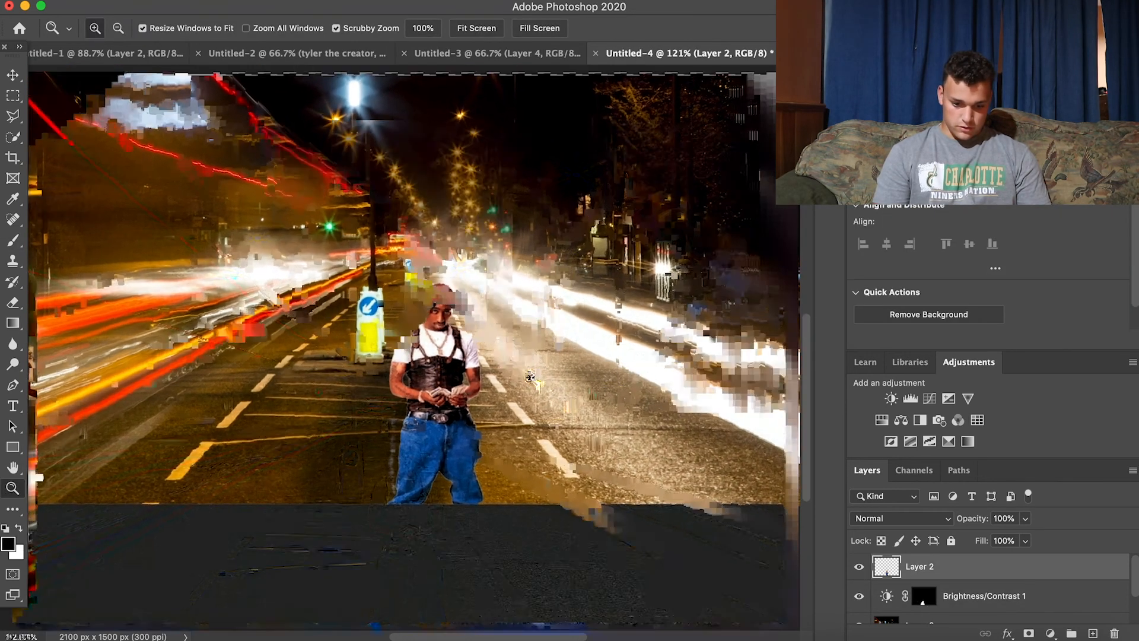
{"action": "left_click_drag", "start_coordinate": [555, 380], "coordinate": [539, 380]}
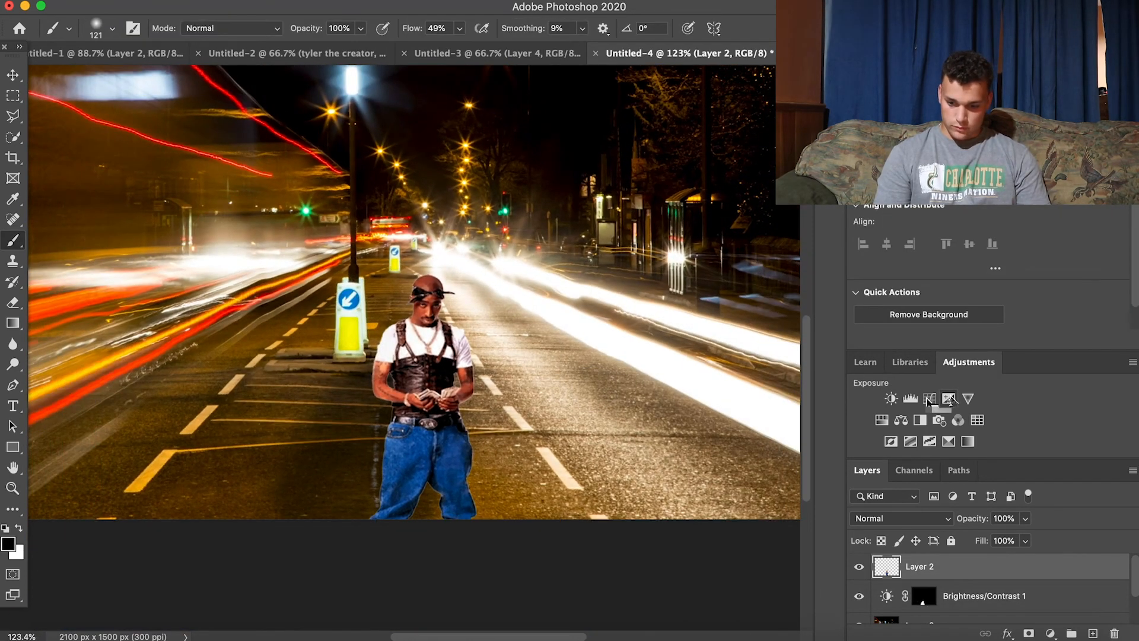
{"action": "left_click", "coordinate": [949, 398]}
{"action": "left_click", "coordinate": [1023, 340]}
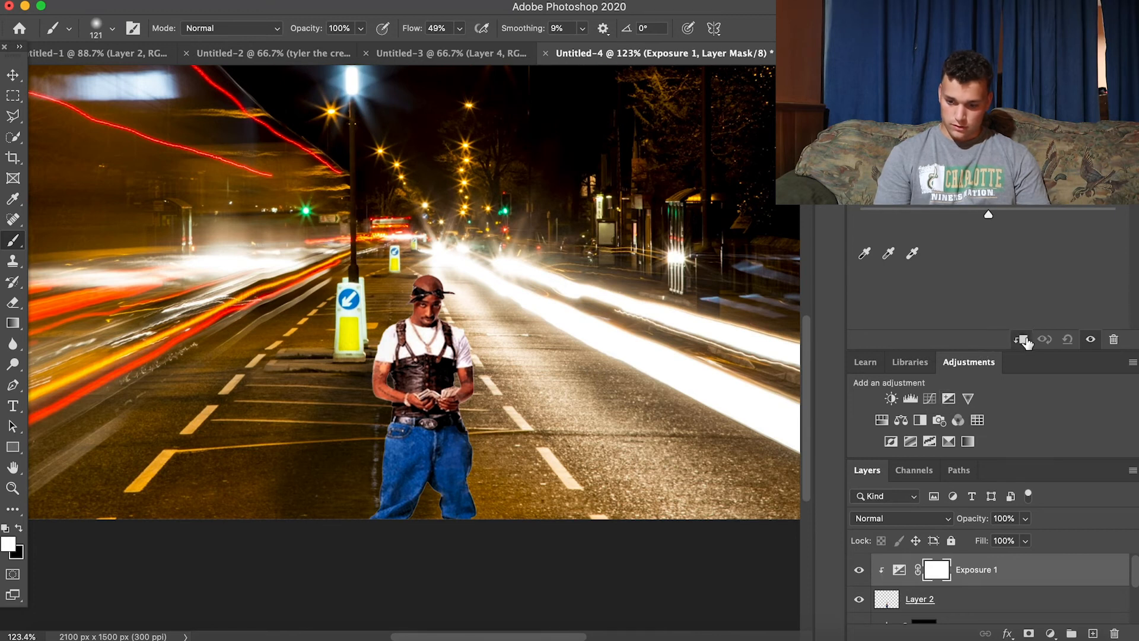
{"action": "left_click_drag", "start_coordinate": [989, 148], "coordinate": [979, 148]}
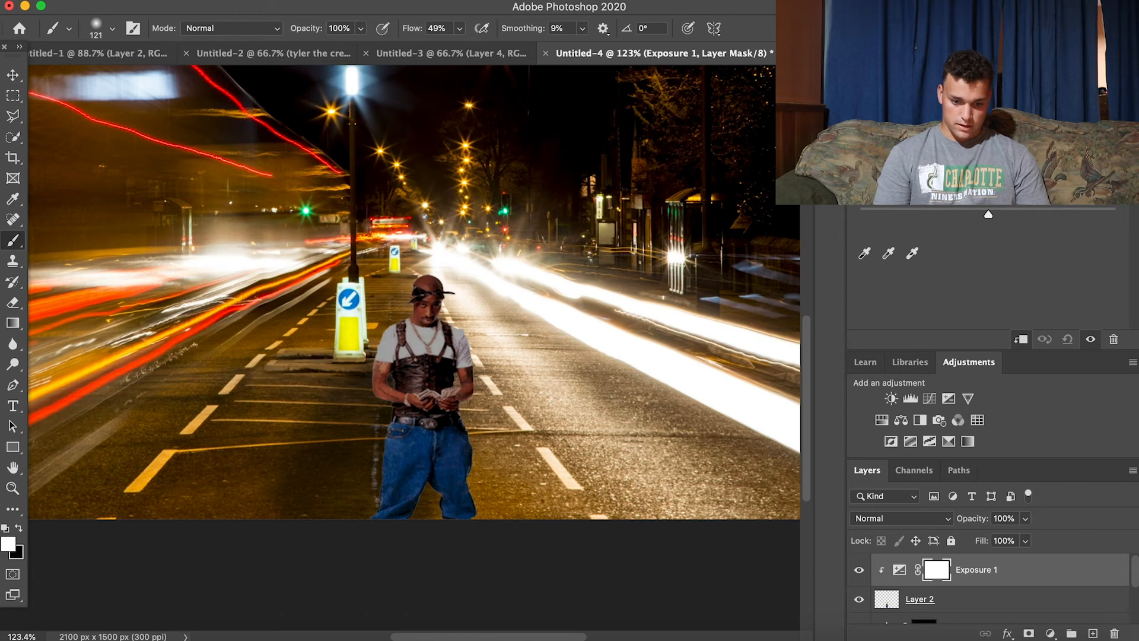
Add a second Exposure adjustment clipped to the man, raise its exposure to brighten him, and invert its mask to black
{"action": "key", "text": "z"}
{"action": "left_click_drag", "start_coordinate": [219, 172], "coordinate": [194, 172]}
{"action": "key", "text": "v"}
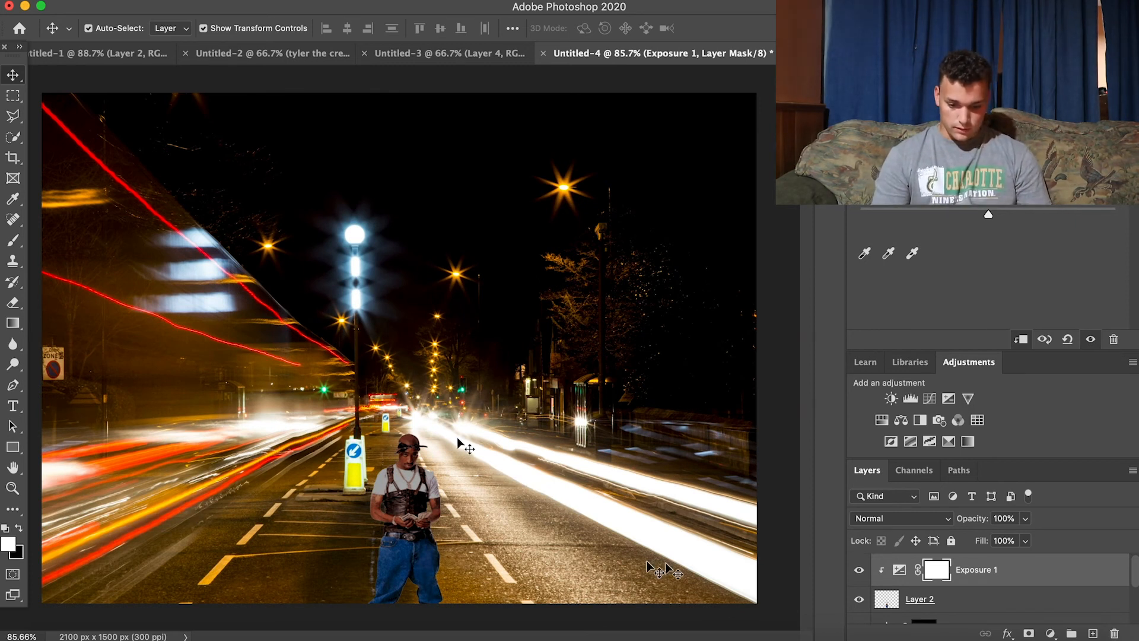
{"action": "key", "text": "super+space"}
{"action": "left_click_drag", "start_coordinate": [495, 488], "coordinate": [522, 486]}
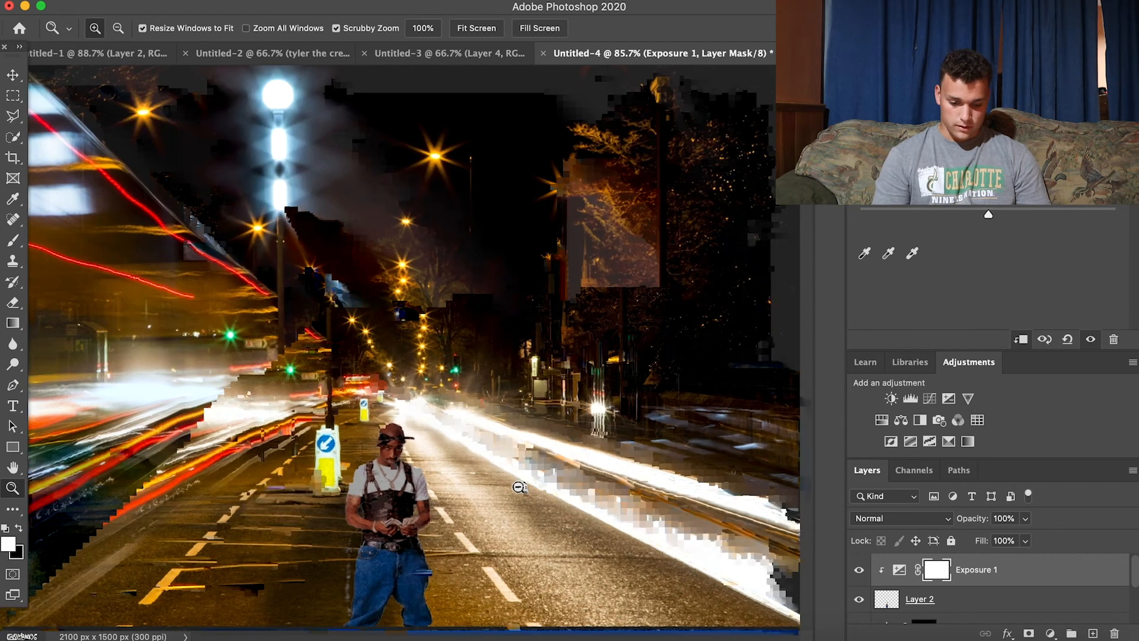
{"action": "scroll", "coordinate": [533, 492], "scroll_direction": "down", "scroll_amount": 5}
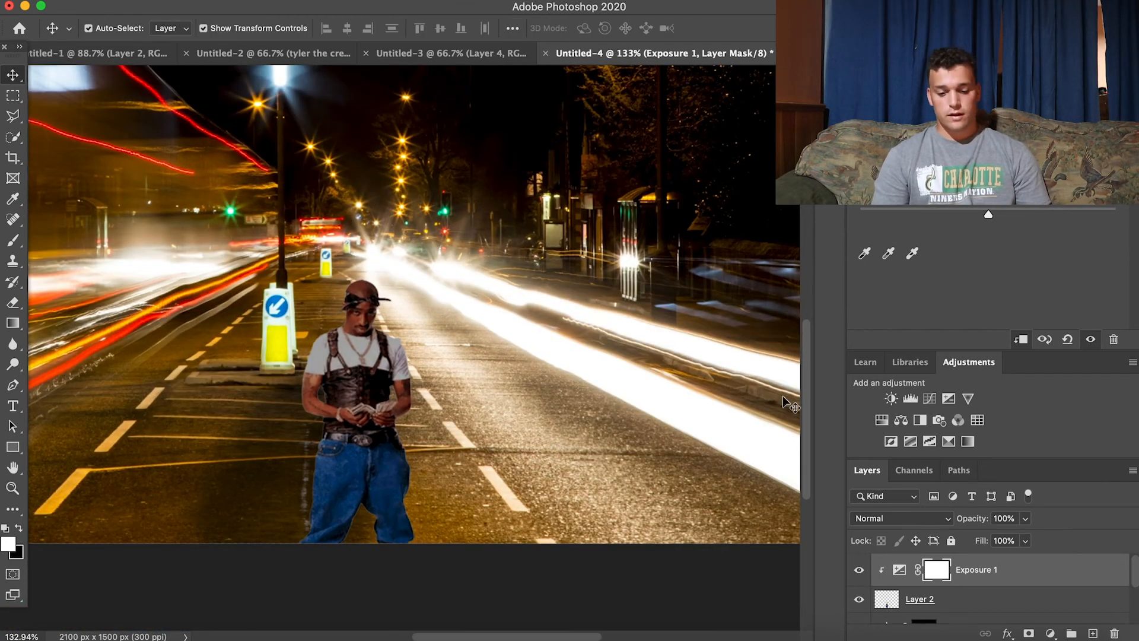
{"action": "left_click", "coordinate": [950, 403]}
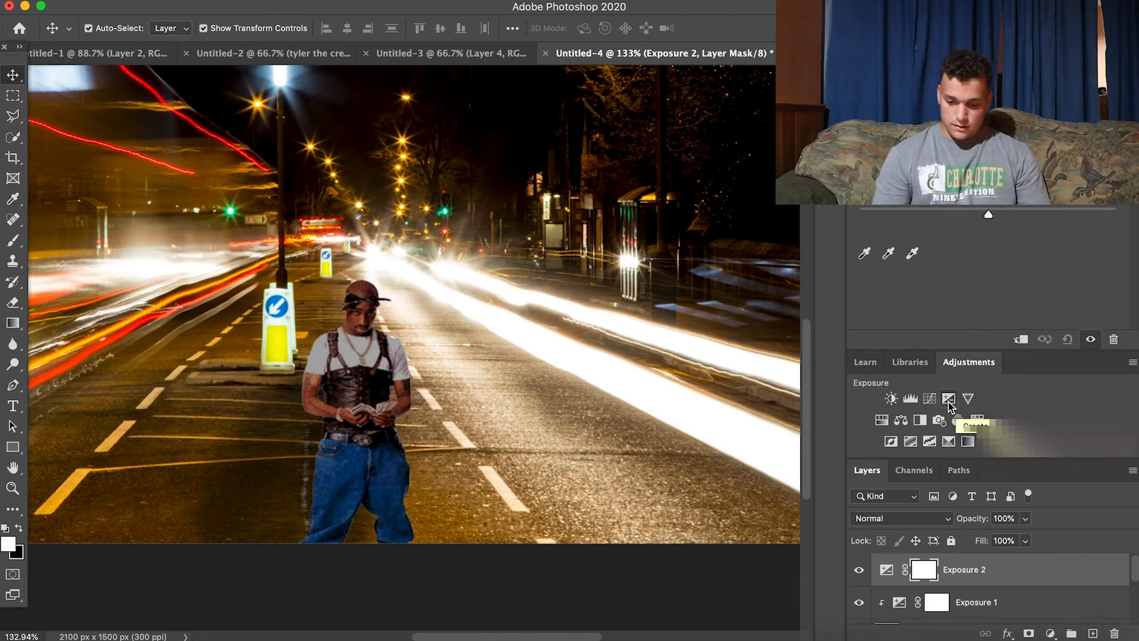
{"action": "left_click", "coordinate": [976, 580], "text": "alt"}
{"action": "left_click_drag", "start_coordinate": [988, 145], "coordinate": [1007, 145]}
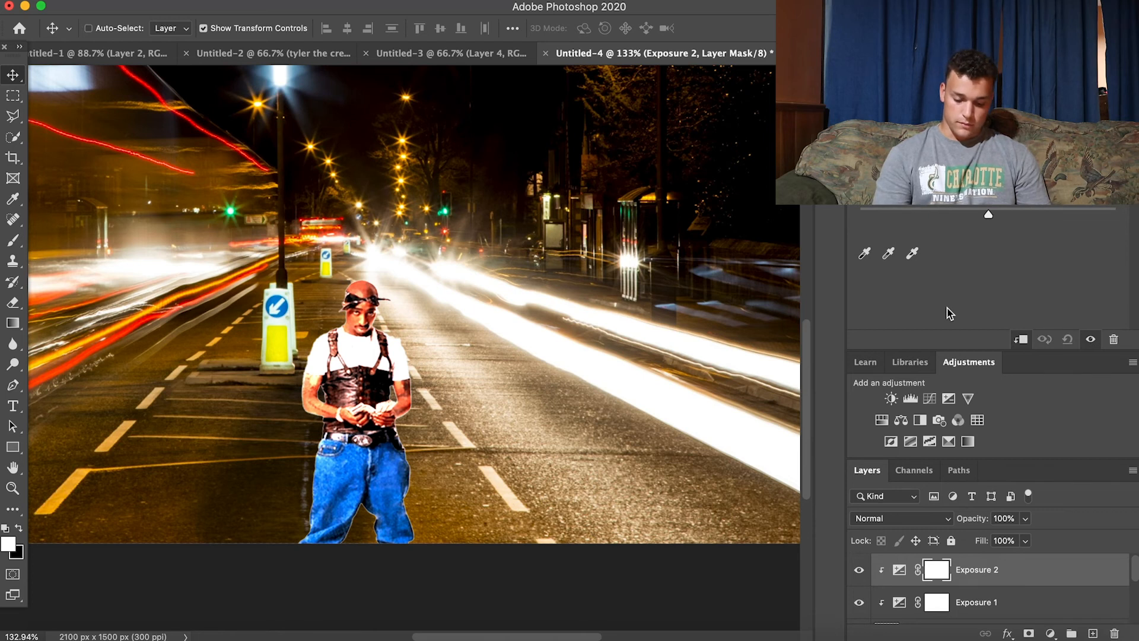
{"action": "key", "text": "super+i"}
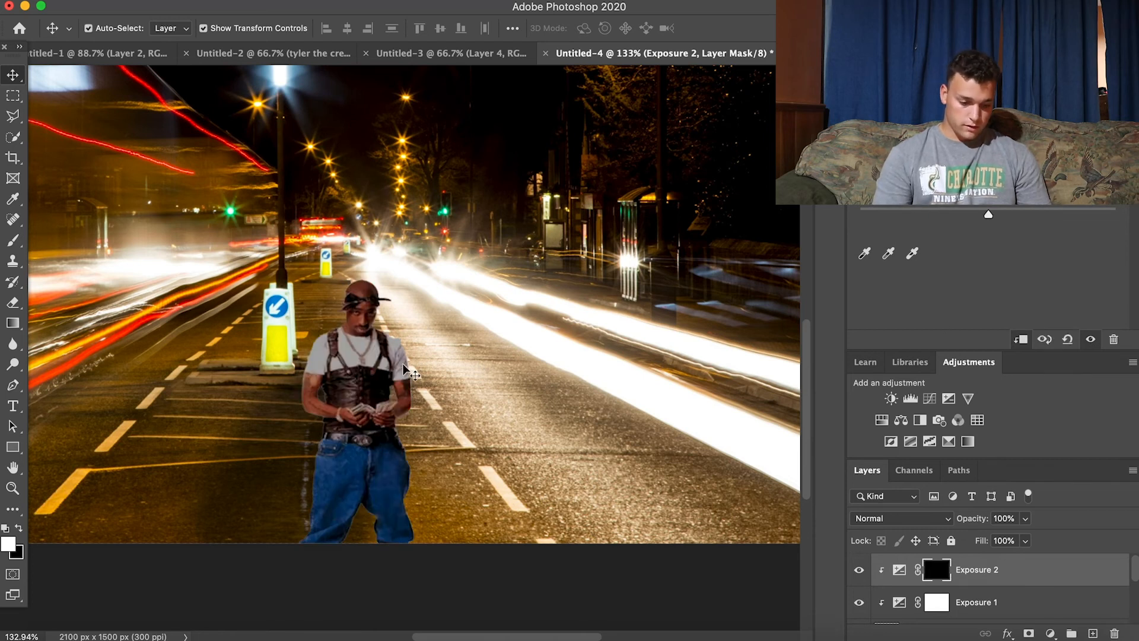
Paint white on the Exposure 2 mask to add highlights along the man's side facing the white light trails
{"action": "key", "text": "b"}
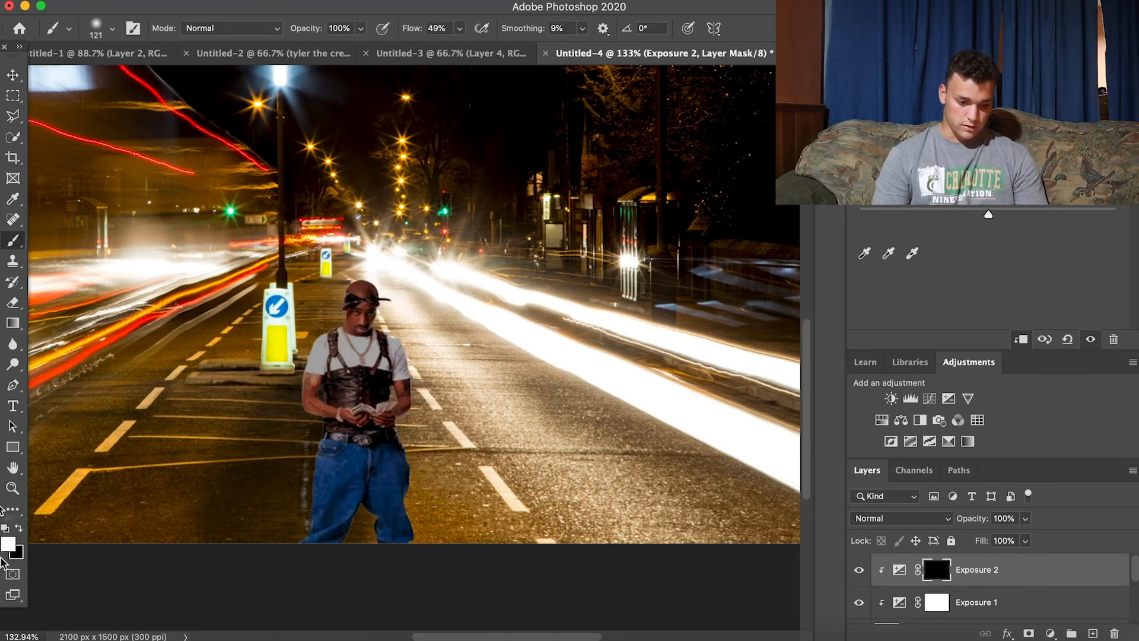
{"action": "key", "text": "z"}
{"action": "left_click", "coordinate": [391, 289]}
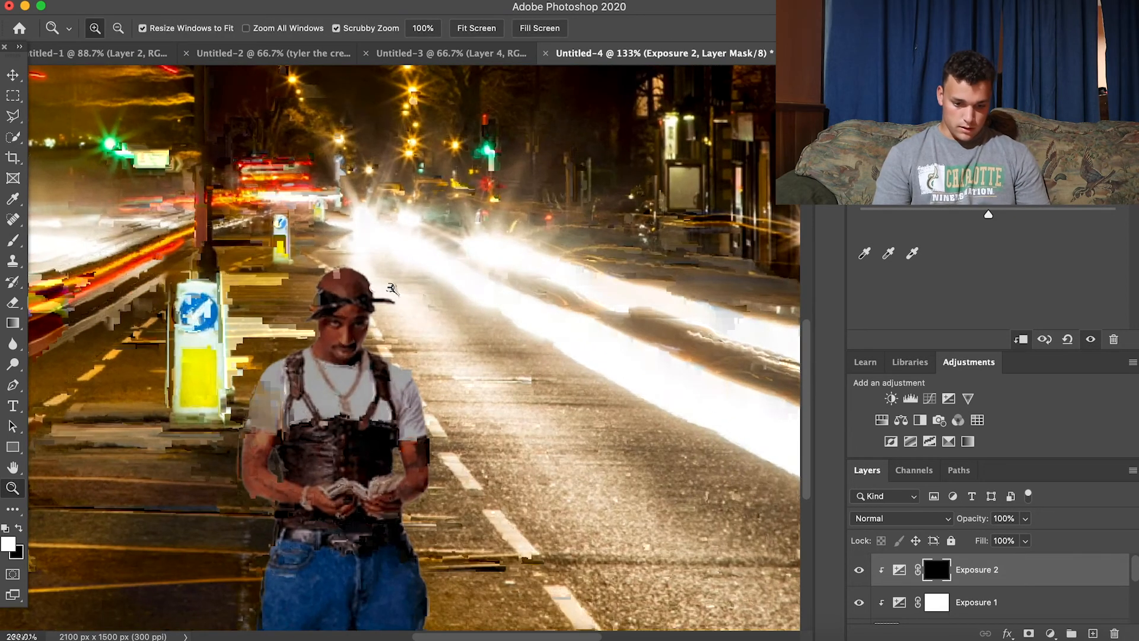
{"action": "key", "text": "b"}
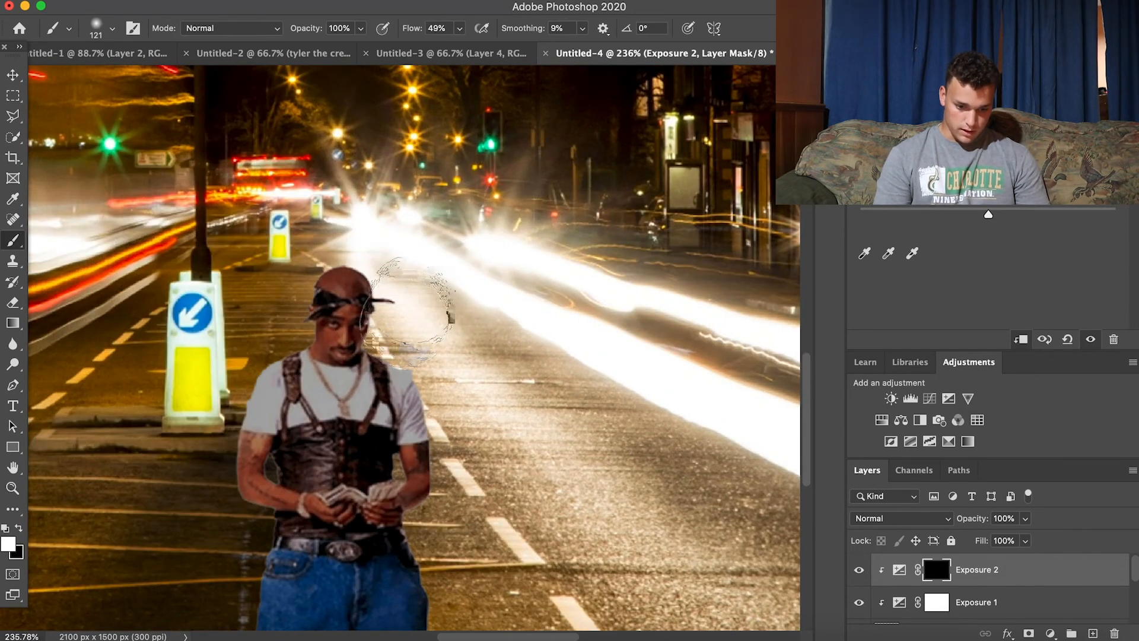
{"action": "mouse_move", "coordinate": [409, 320]}
{"action": "left_mouse_down"}
{"action": "mouse_move", "coordinate": [452, 388]}
{"action": "mouse_move", "coordinate": [466, 475]}
{"action": "mouse_move", "coordinate": [464, 449]}
{"action": "mouse_move", "coordinate": [416, 448]}
{"action": "left_mouse_up"}
{"action": "scroll", "coordinate": [466, 470], "scroll_direction": "down", "scroll_amount": 5}
{"action": "scroll", "coordinate": [414, 433], "scroll_direction": "down", "scroll_amount": 1}
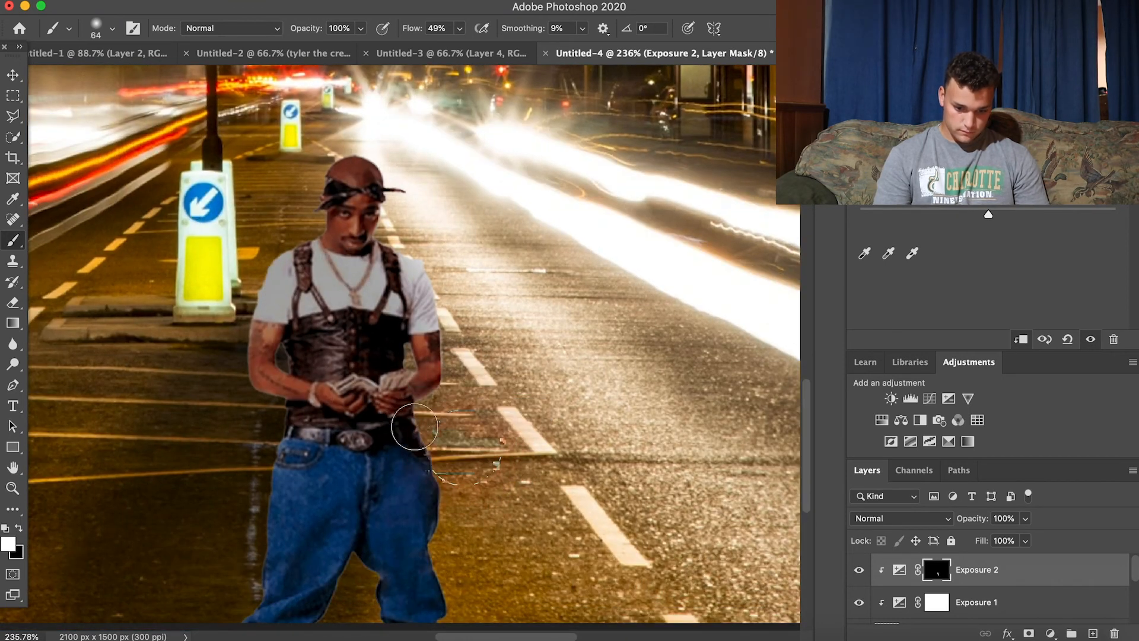
{"action": "scroll", "coordinate": [461, 502], "scroll_direction": "down", "scroll_amount": 3}
{"action": "mouse_move", "coordinate": [454, 412]}
{"action": "left_mouse_down"}
{"action": "mouse_move", "coordinate": [446, 461]}
{"action": "mouse_move", "coordinate": [468, 533]}
{"action": "mouse_move", "coordinate": [448, 467]}
{"action": "mouse_move", "coordinate": [454, 395]}
{"action": "mouse_move", "coordinate": [431, 337]}
{"action": "mouse_move", "coordinate": [456, 238]}
{"action": "mouse_move", "coordinate": [432, 159]}
{"action": "left_mouse_up"}
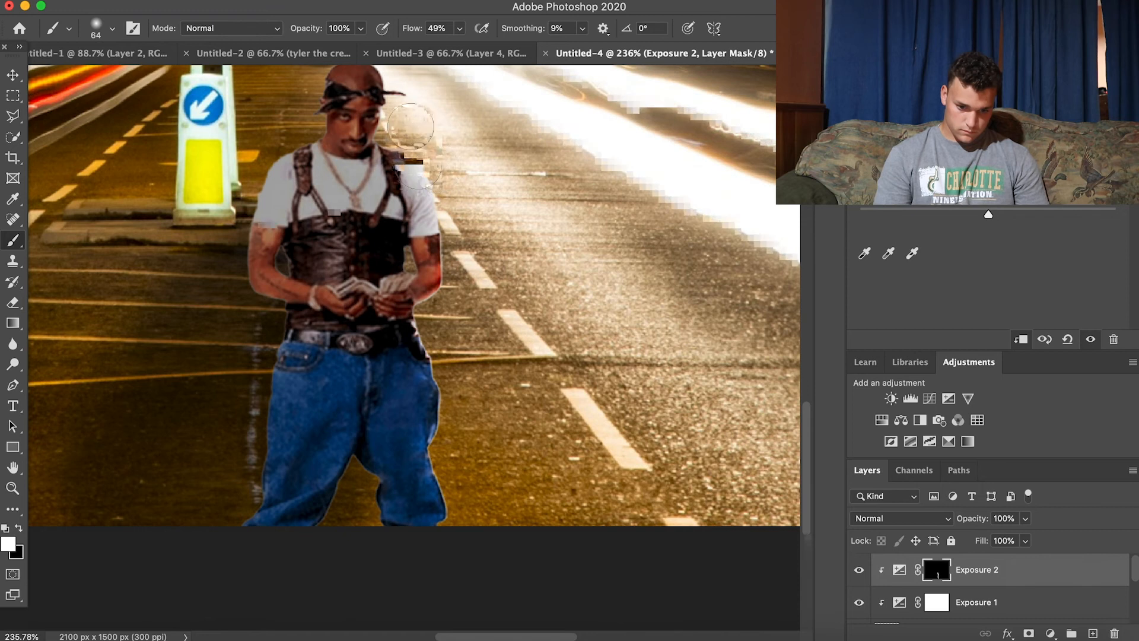
{"action": "scroll", "coordinate": [391, 133], "scroll_direction": "up", "scroll_amount": 1}
{"action": "scroll", "coordinate": [401, 134], "scroll_direction": "up", "scroll_amount": 3}
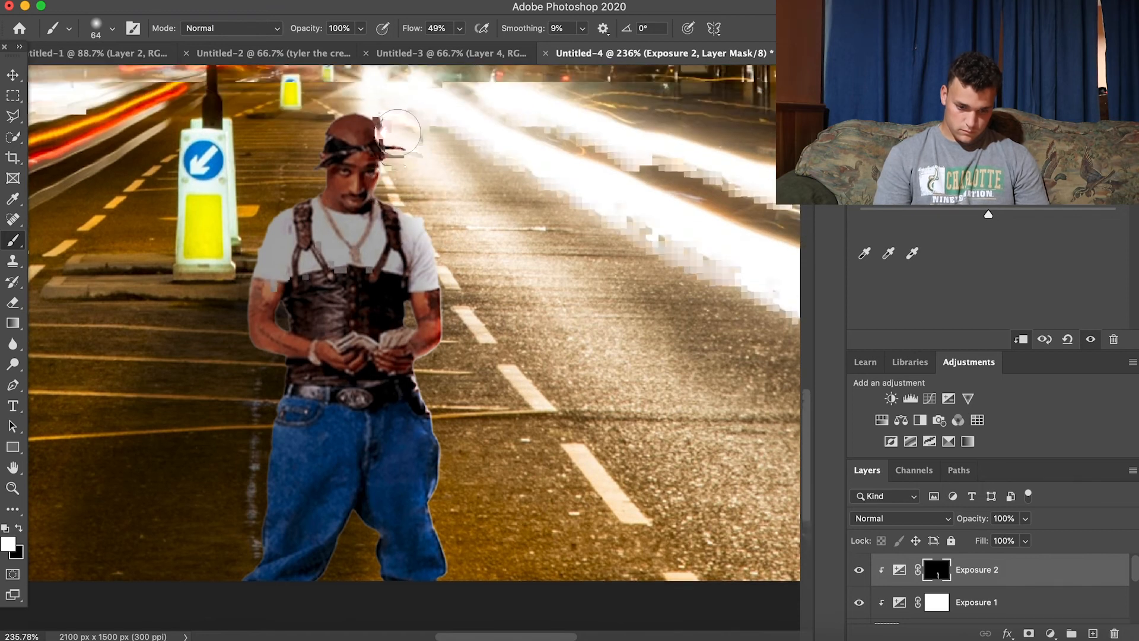
{"action": "scroll", "coordinate": [399, 141], "scroll_direction": "up", "scroll_amount": 1}
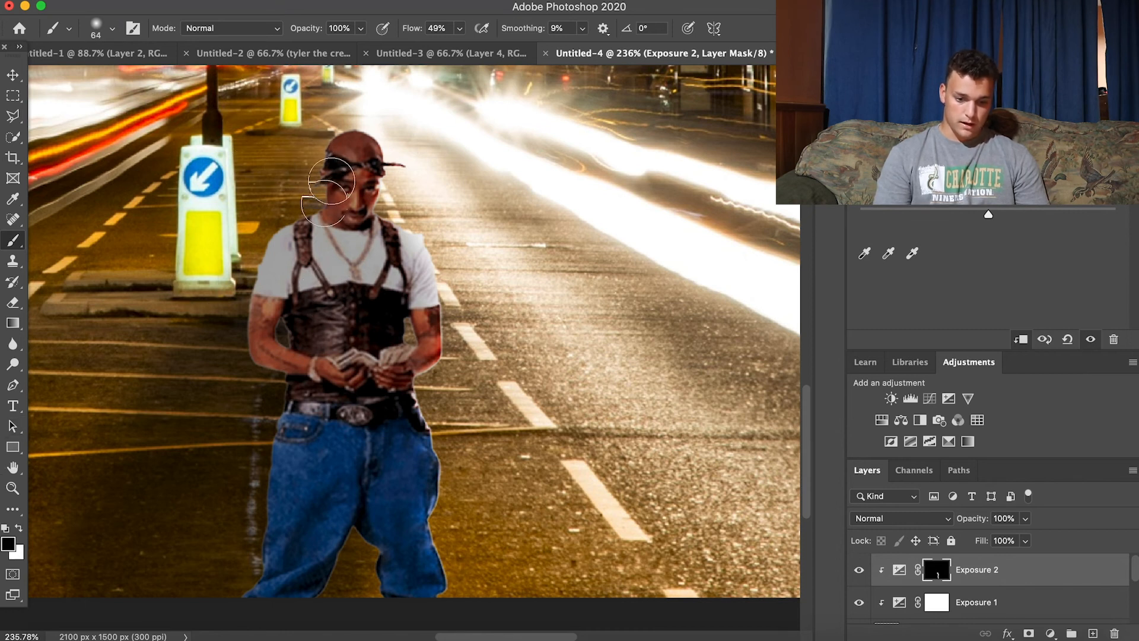
{"action": "key", "text": "x"}
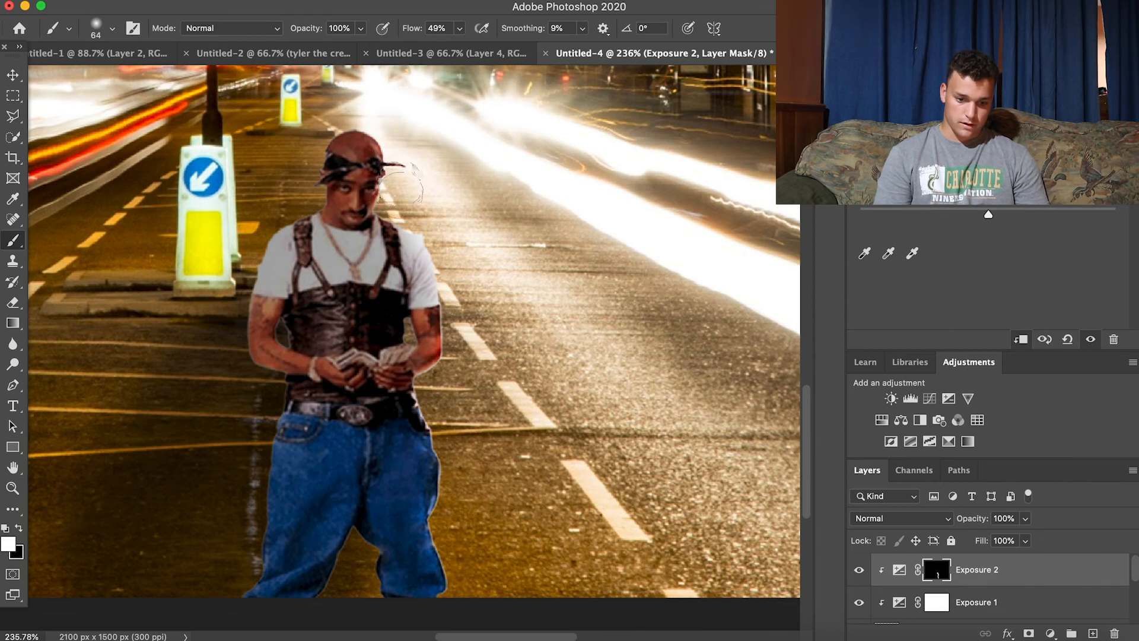
Add a Hue/Saturation adjustment clipped to the man and colorize him bright red with raised saturation and Lightness +42
{"action": "scroll", "coordinate": [429, 437], "scroll_direction": "down", "scroll_amount": 5}
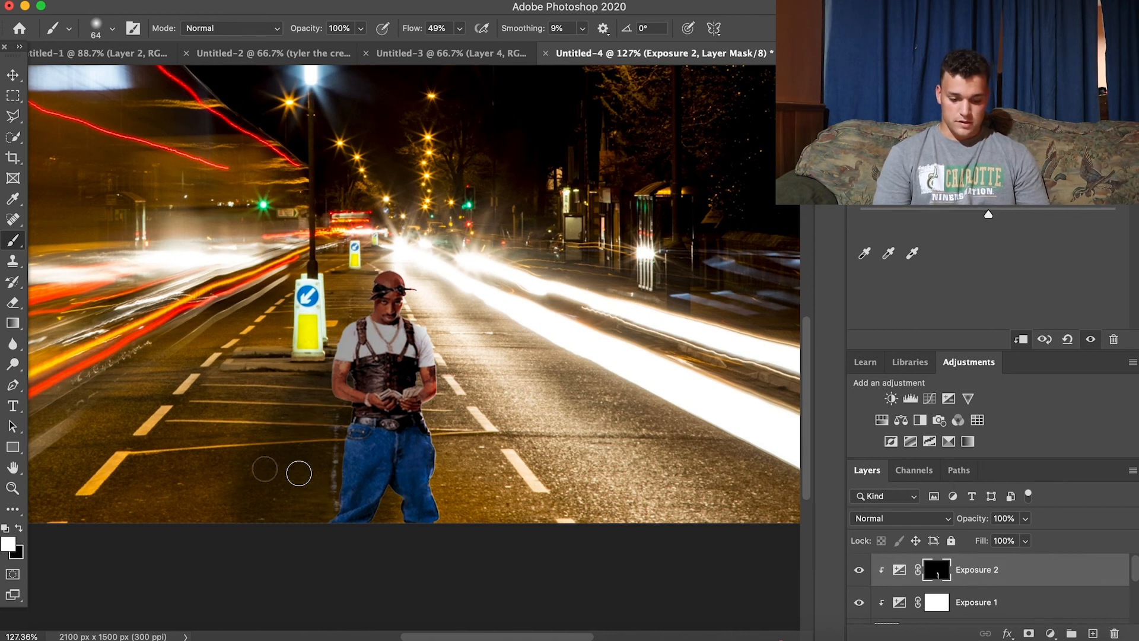
{"action": "left_click", "coordinate": [883, 420]}
{"action": "left_click", "coordinate": [1022, 340]}
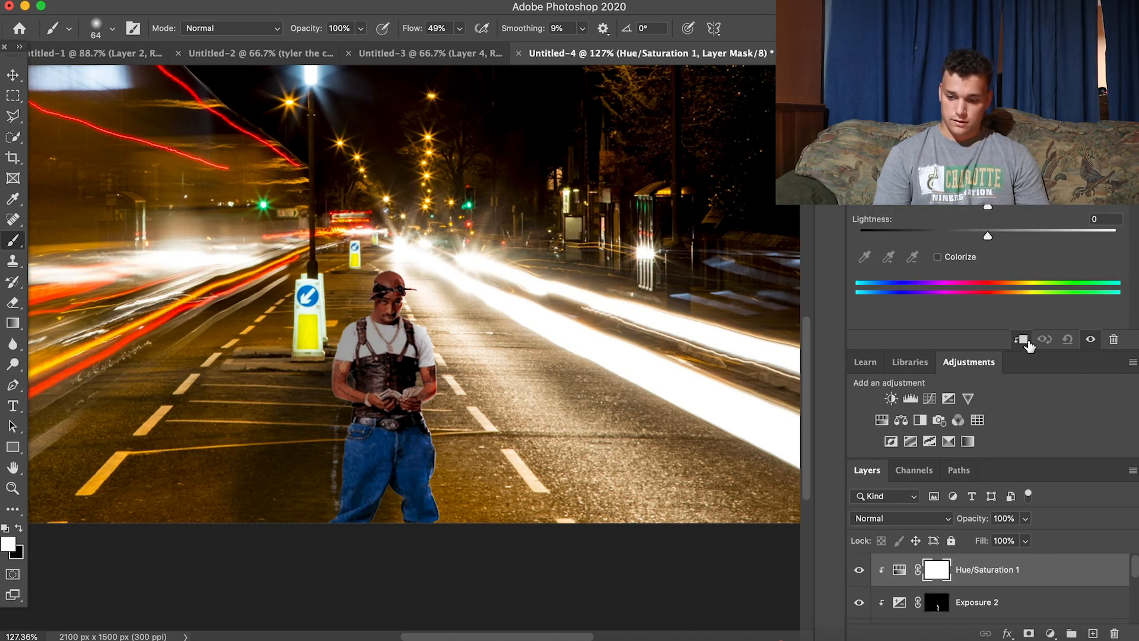
{"action": "left_click_drag", "start_coordinate": [987, 236], "coordinate": [1049, 232]}
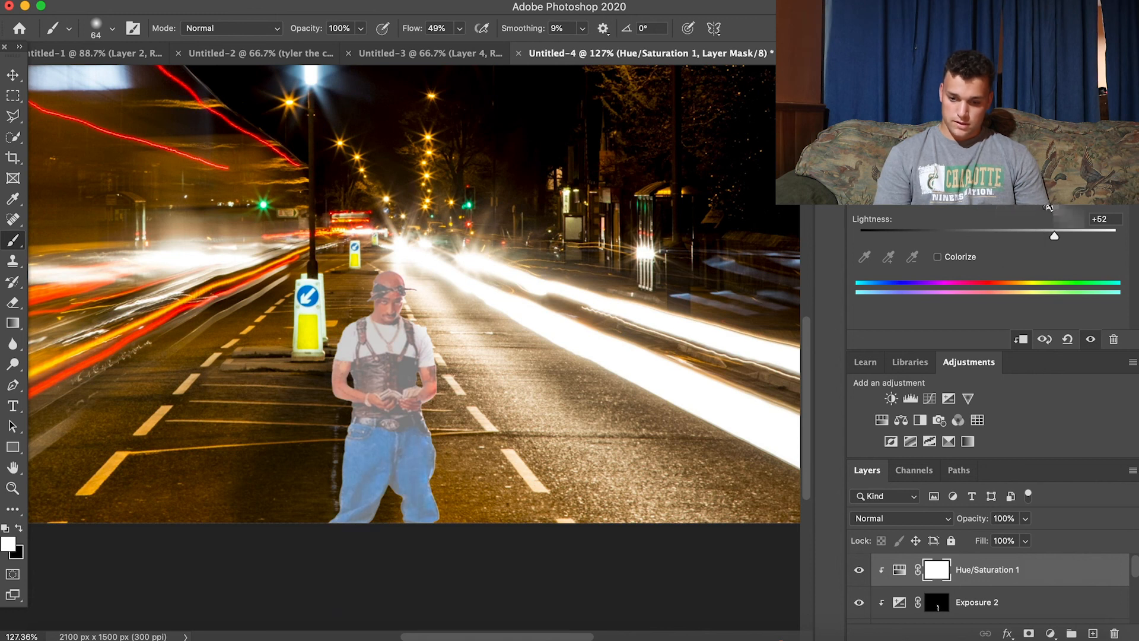
{"action": "left_click", "coordinate": [945, 259]}
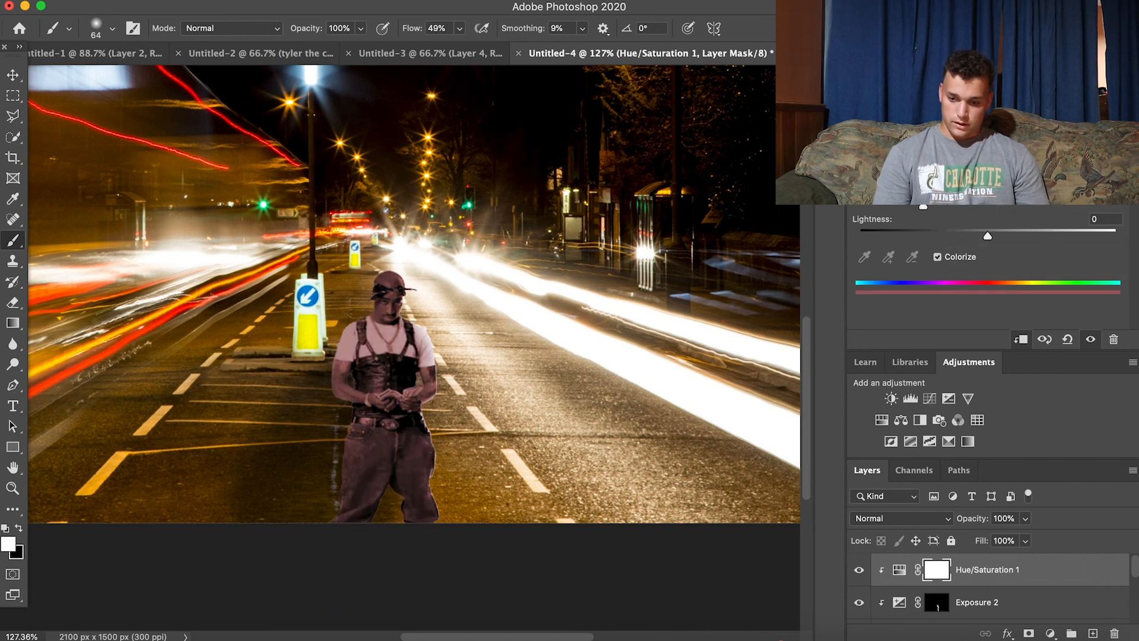
{"action": "left_click", "coordinate": [1042, 233]}
{"action": "left_click", "coordinate": [1042, 205]}
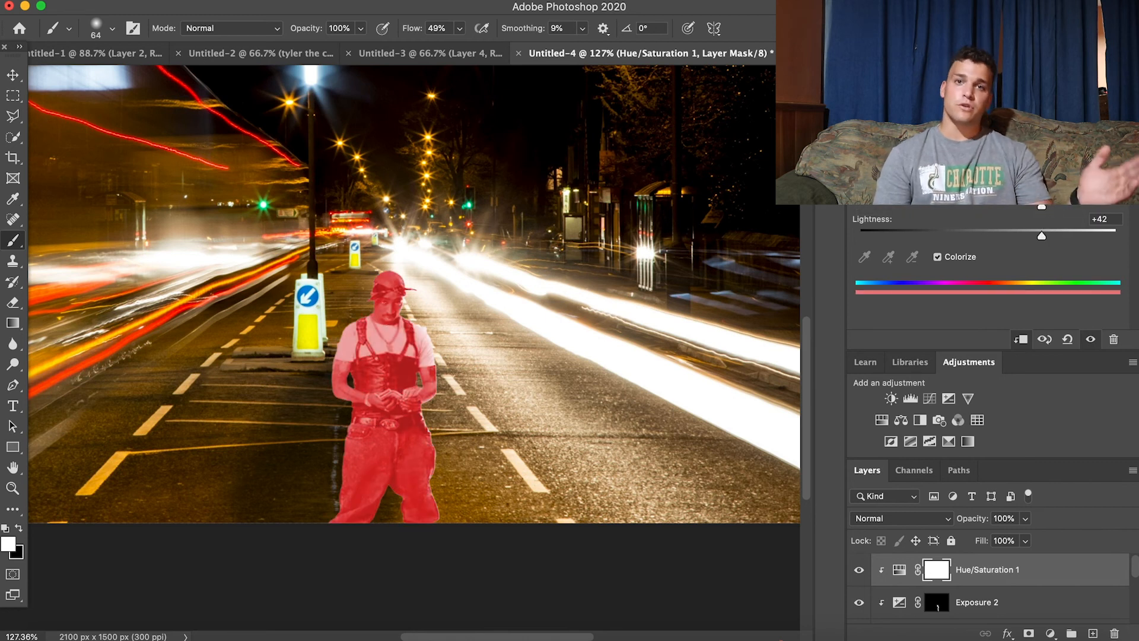
{"action": "mouse_move", "coordinate": [861, 177]}
{"action": "left_mouse_down"}
{"action": "mouse_move", "coordinate": [1114, 177]}
{"action": "mouse_move", "coordinate": [858, 177]}
{"action": "left_mouse_up"}
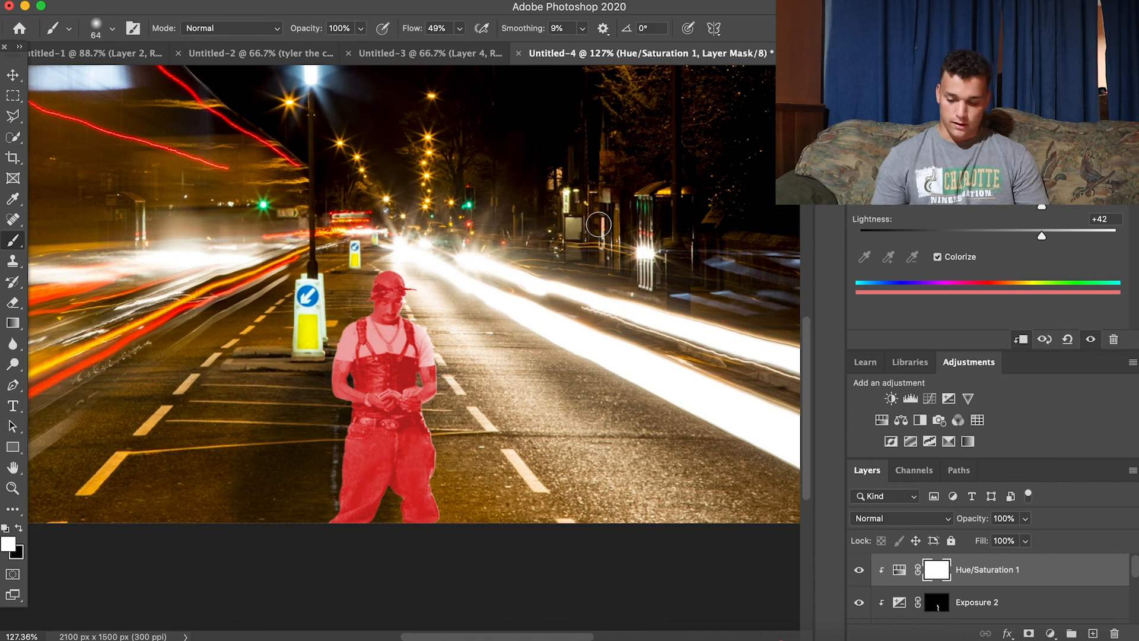
Invert the Hue/Saturation mask to black and paint a red glow along the man's side facing the red light trails
{"action": "key", "text": "z"}
{"action": "mouse_move", "coordinate": [314, 325]}
{"action": "left_mouse_down"}
{"action": "mouse_move", "coordinate": [232, 326]}
{"action": "mouse_move", "coordinate": [301, 329]}
{"action": "left_mouse_up"}
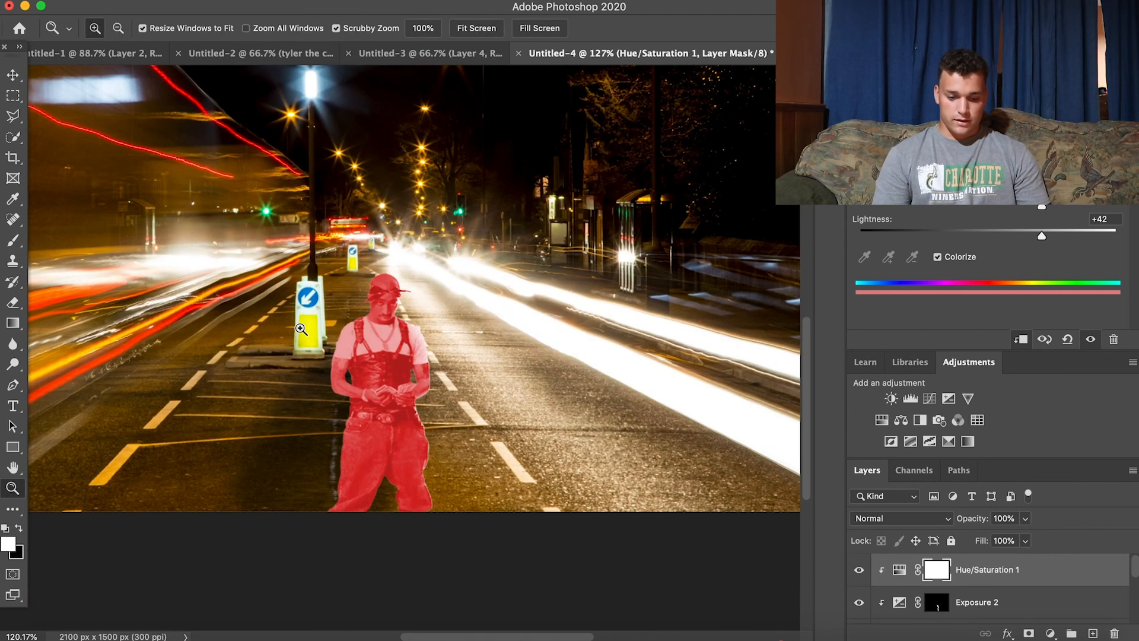
{"action": "key", "text": "super+i"}
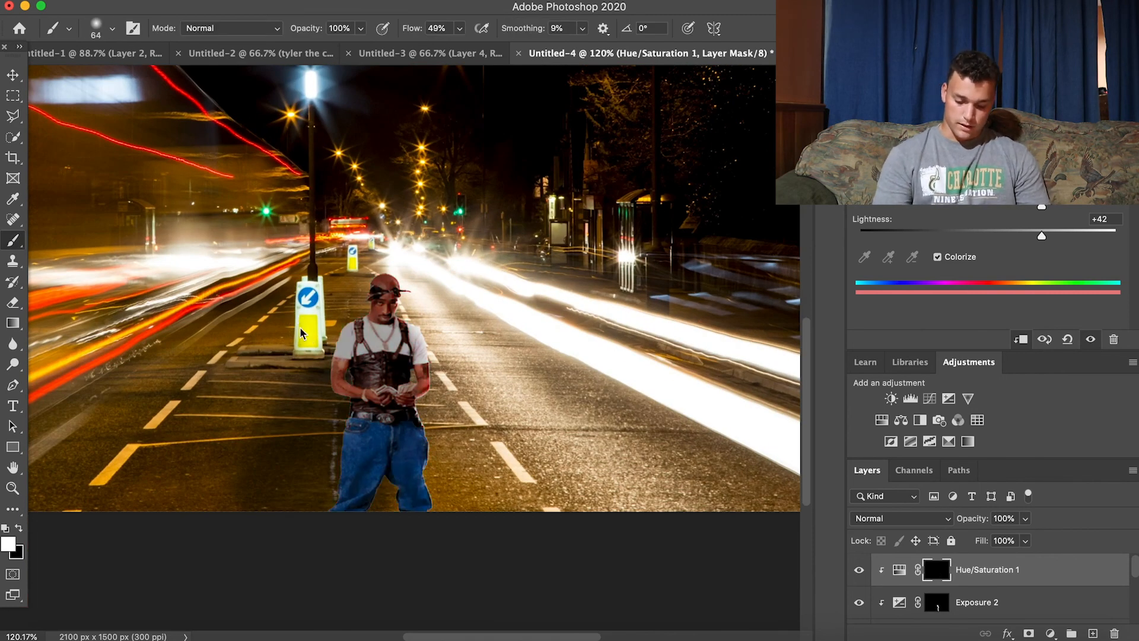
{"action": "left_click_drag", "start_coordinate": [338, 406], "coordinate": [427, 410]}
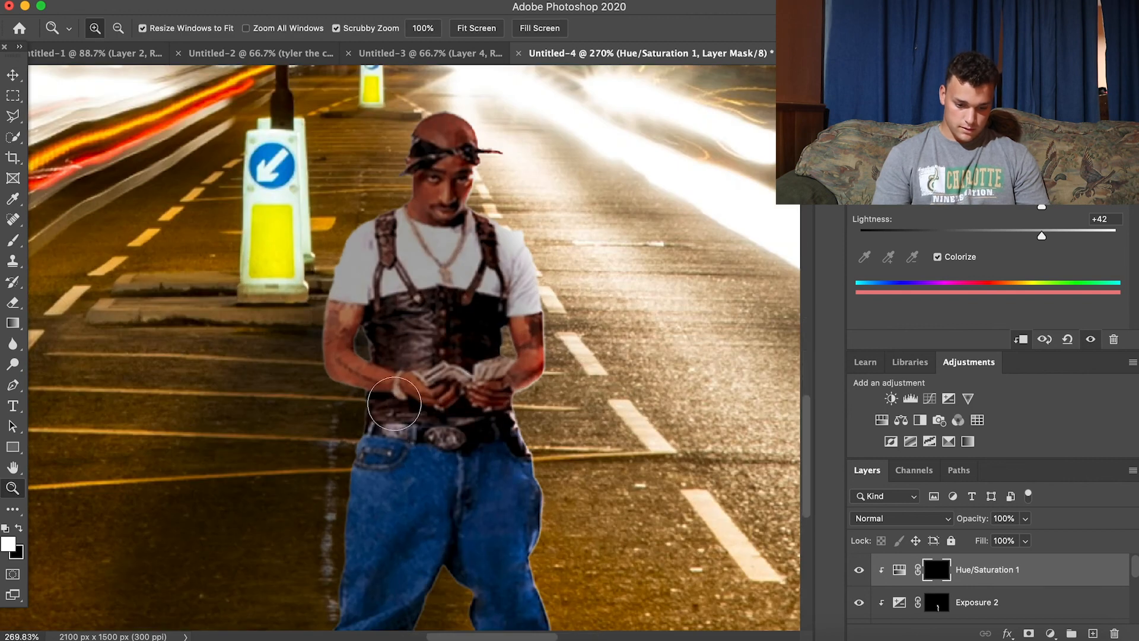
{"action": "left_click_drag", "start_coordinate": [437, 461], "coordinate": [463, 384]}
{"action": "mouse_move", "coordinate": [348, 526]}
{"action": "left_mouse_down"}
{"action": "mouse_move", "coordinate": [357, 492]}
{"action": "mouse_move", "coordinate": [350, 521]}
{"action": "left_mouse_up"}
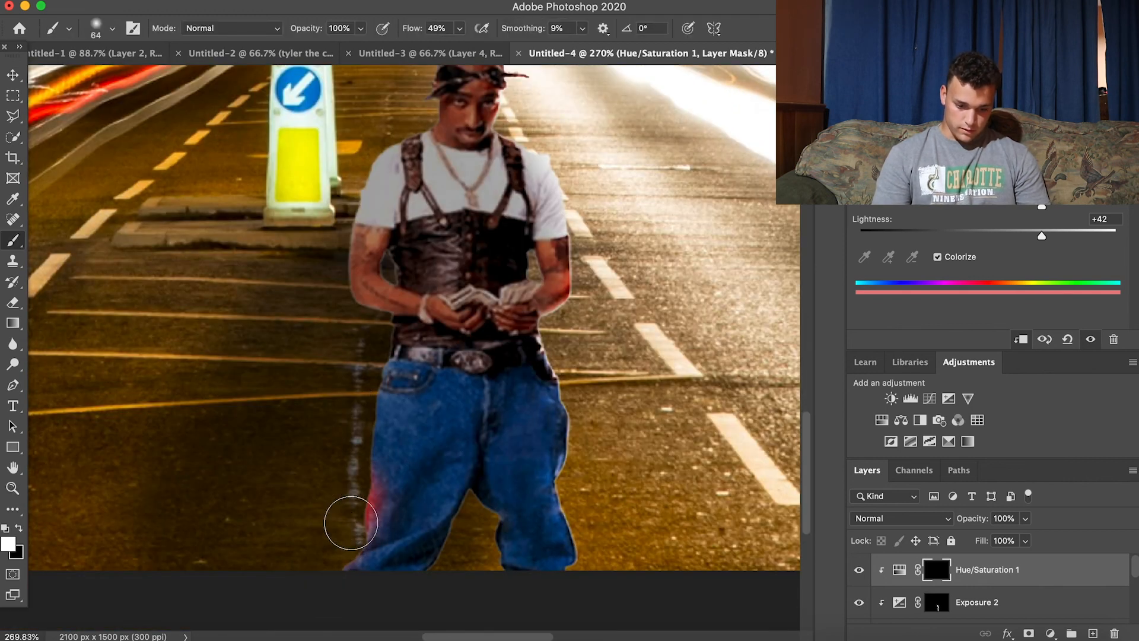
{"action": "scroll", "coordinate": [344, 332], "scroll_direction": "up", "scroll_amount": 5}
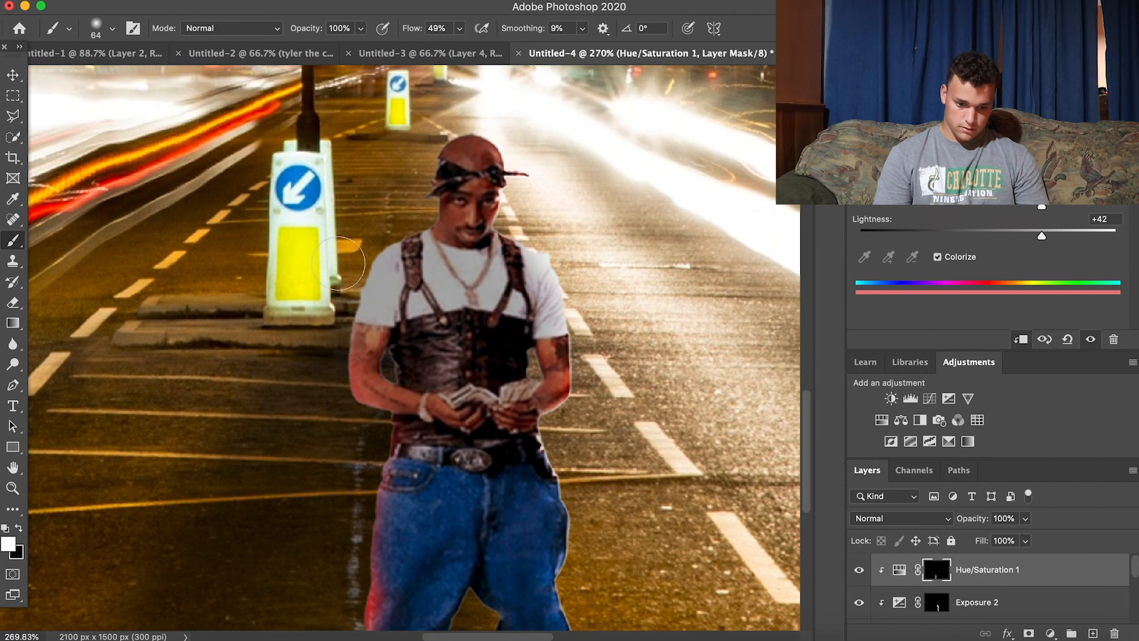
{"action": "mouse_move", "coordinate": [342, 299]}
{"action": "left_mouse_down"}
{"action": "mouse_move", "coordinate": [359, 248]}
{"action": "mouse_move", "coordinate": [343, 258]}
{"action": "mouse_move", "coordinate": [409, 211]}
{"action": "mouse_move", "coordinate": [425, 132]}
{"action": "mouse_move", "coordinate": [397, 216]}
{"action": "left_mouse_up"}
{"action": "key", "text": "z"}
{"action": "left_click_drag", "start_coordinate": [287, 262], "coordinate": [189, 261]}
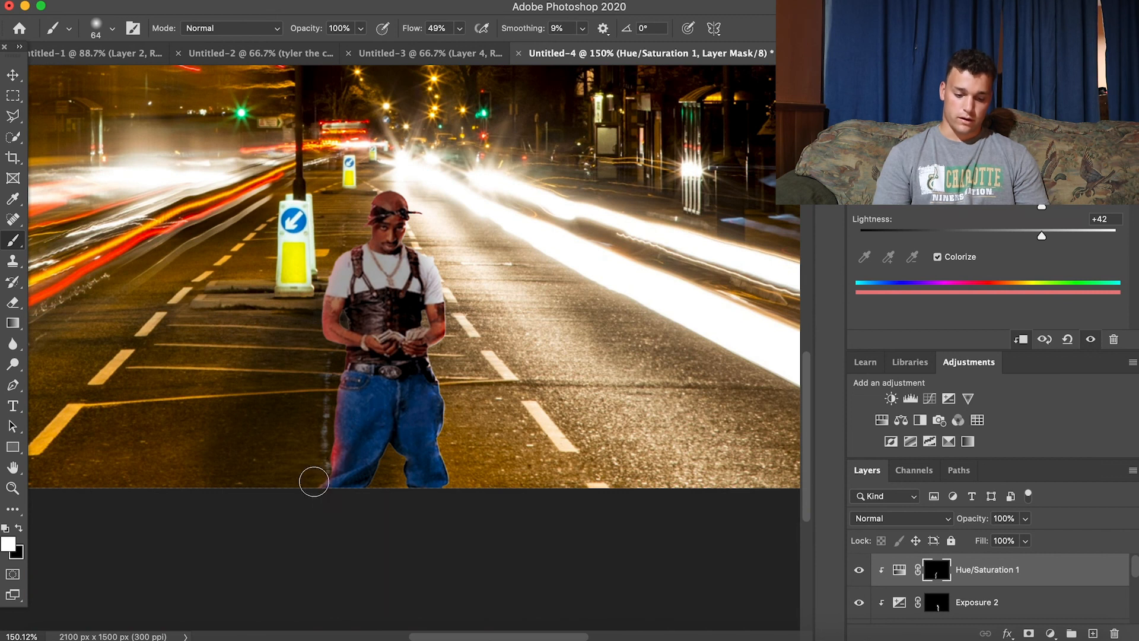
{"action": "key", "text": "x"}
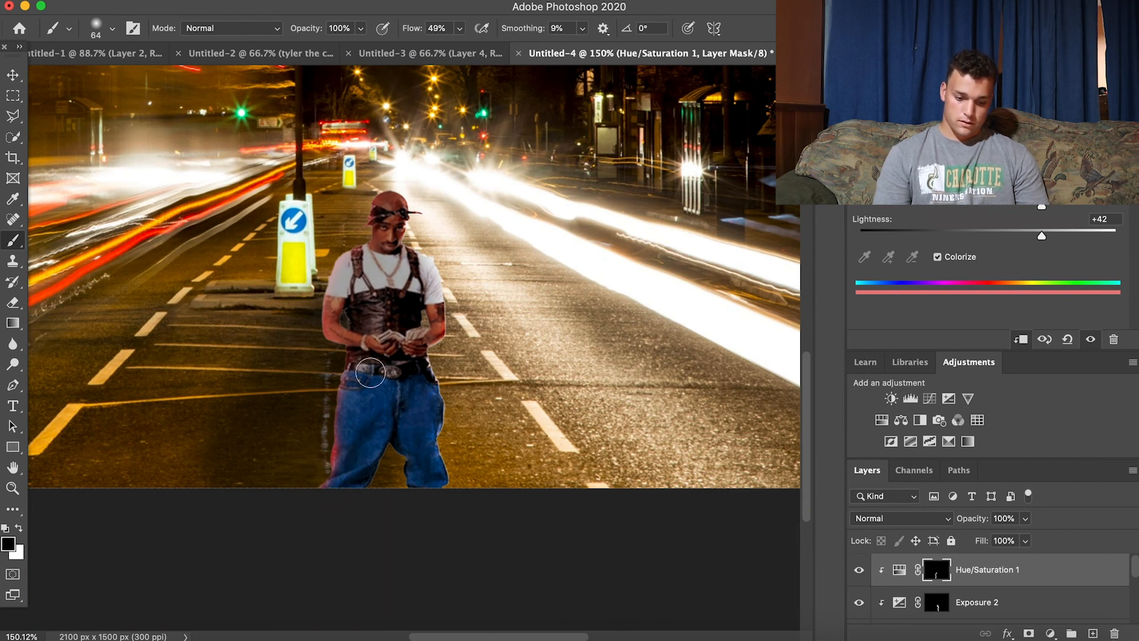
{"action": "key", "text": "z"}
{"action": "left_click_drag", "start_coordinate": [354, 326], "coordinate": [263, 295]}
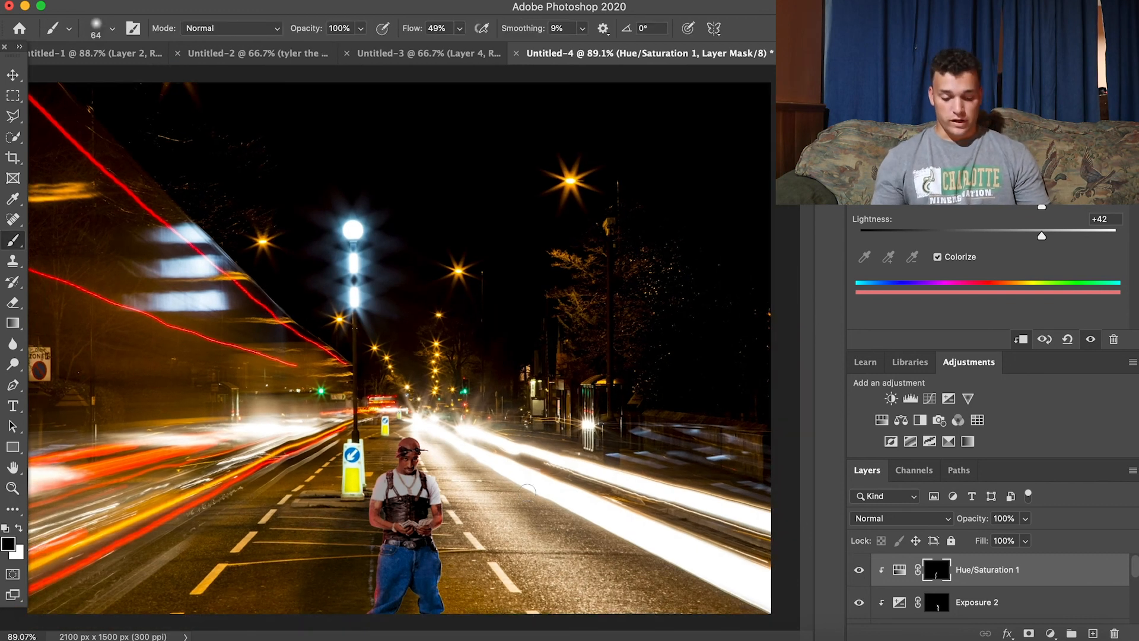